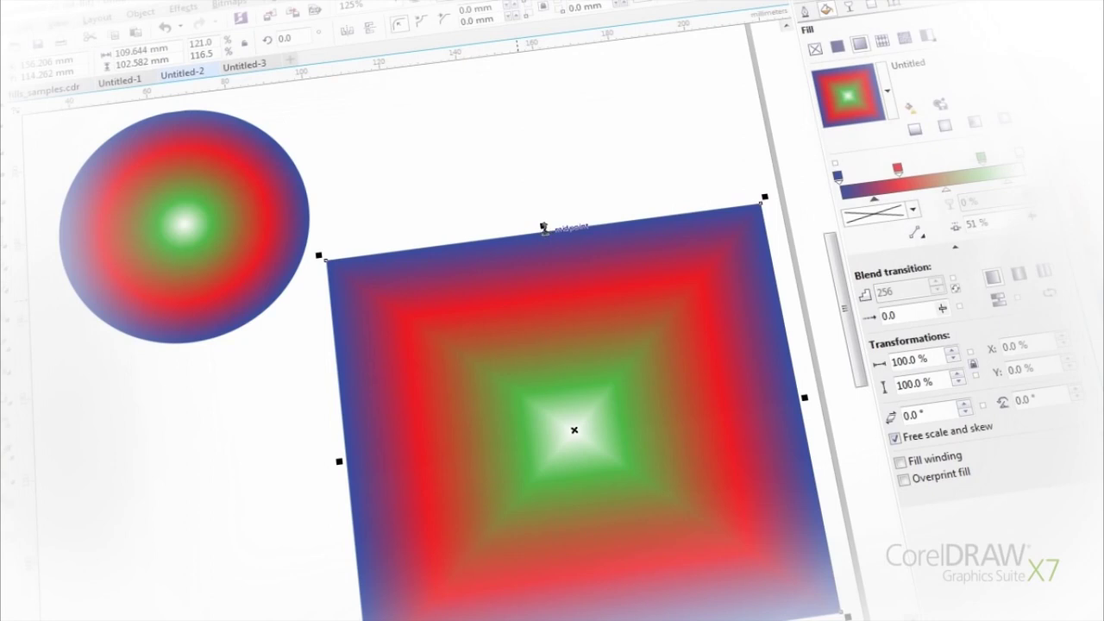
left_click_drag(346, 548, 607, 508)
left_click_drag(692, 365, 635, 54)
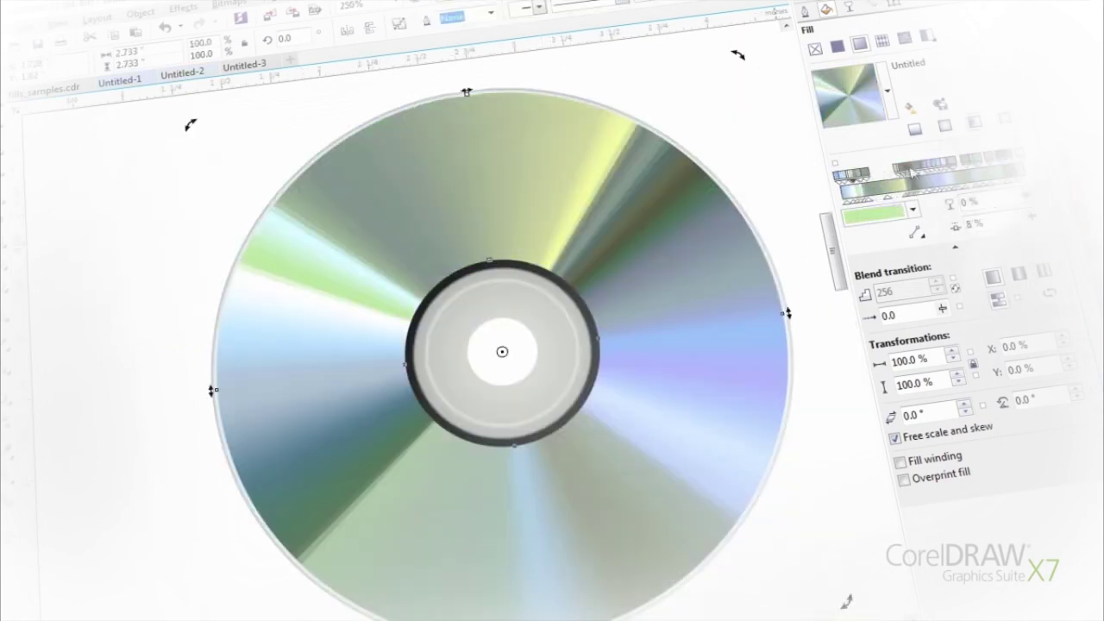
double_click(938, 170)
double_click(946, 168)
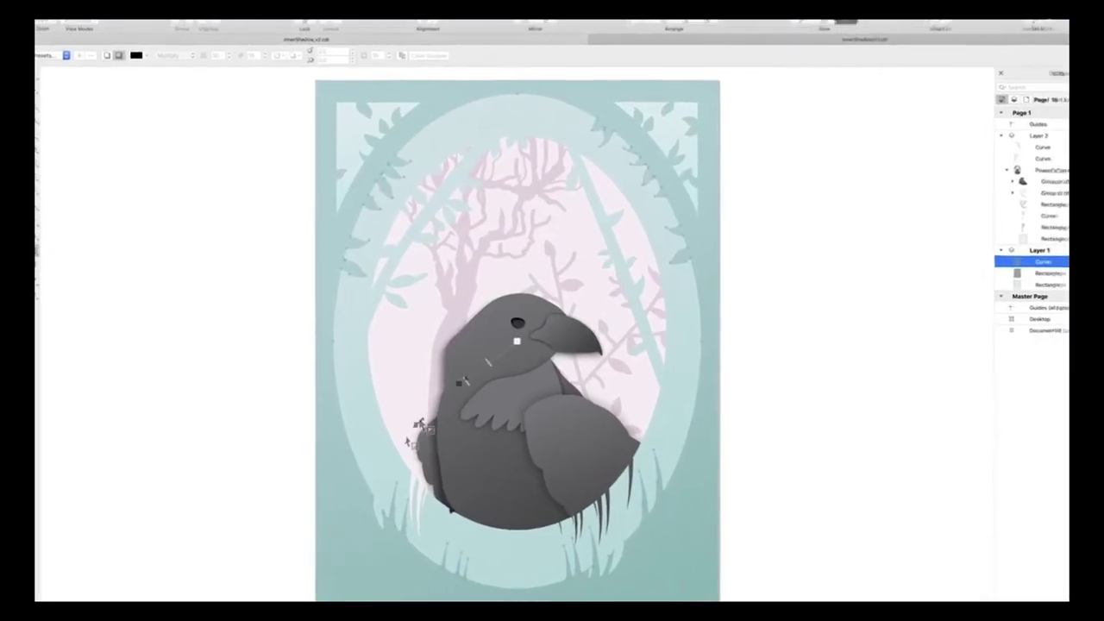
left_click_drag(486, 339, 377, 488)
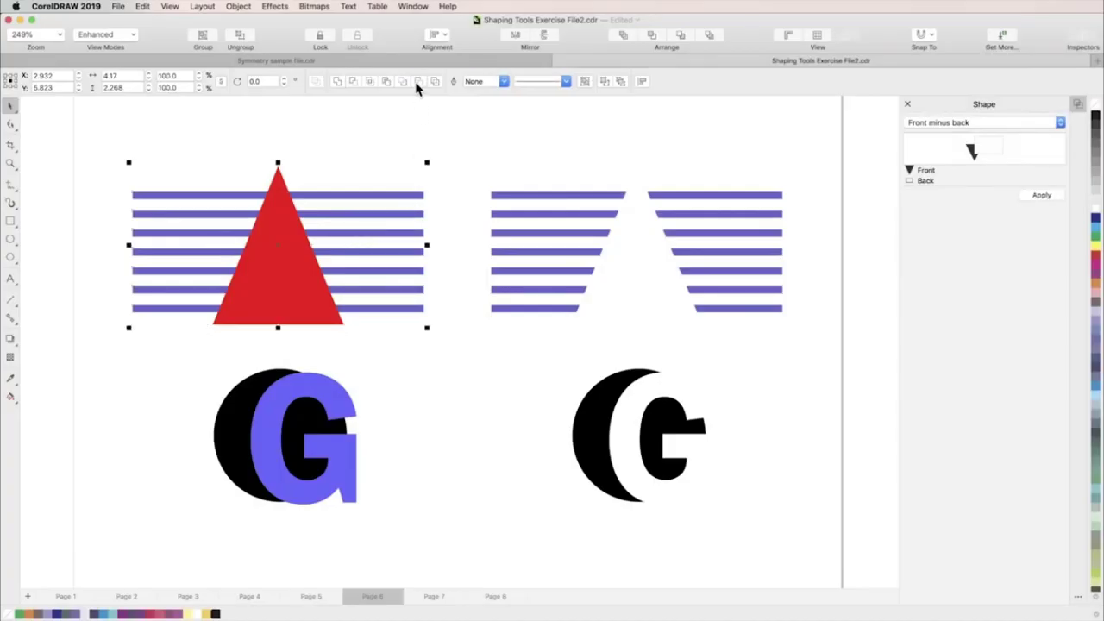
Subtract the red triangle from the purple stripes and the purple G from the black circle using Back Minus Front.
left_click(417, 84)
left_click(458, 265)
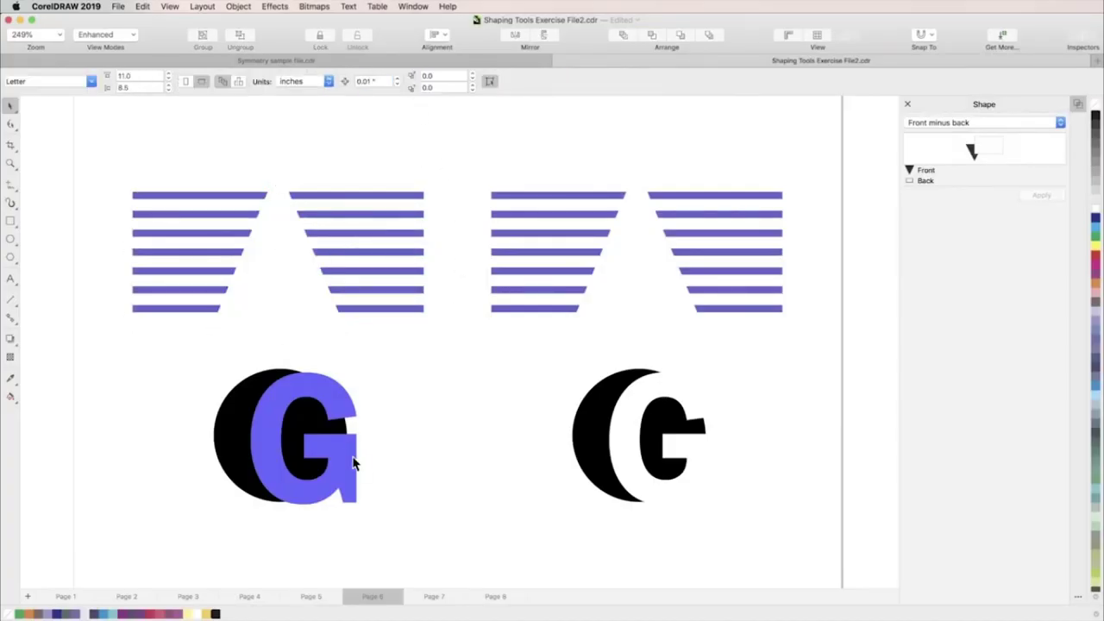
left_click(343, 423)
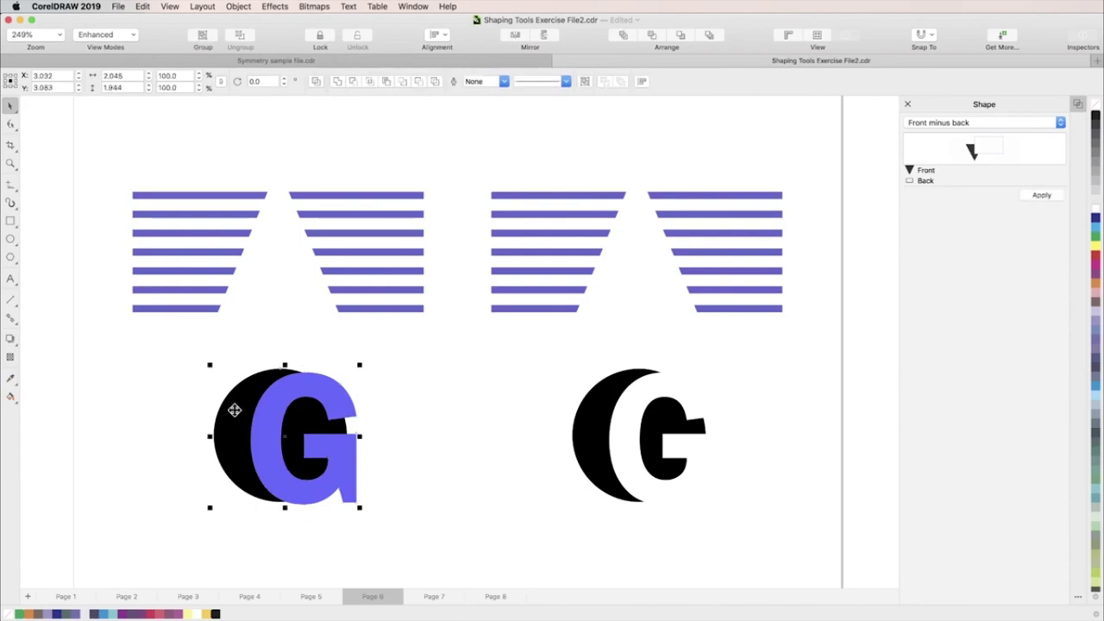
left_click(418, 85)
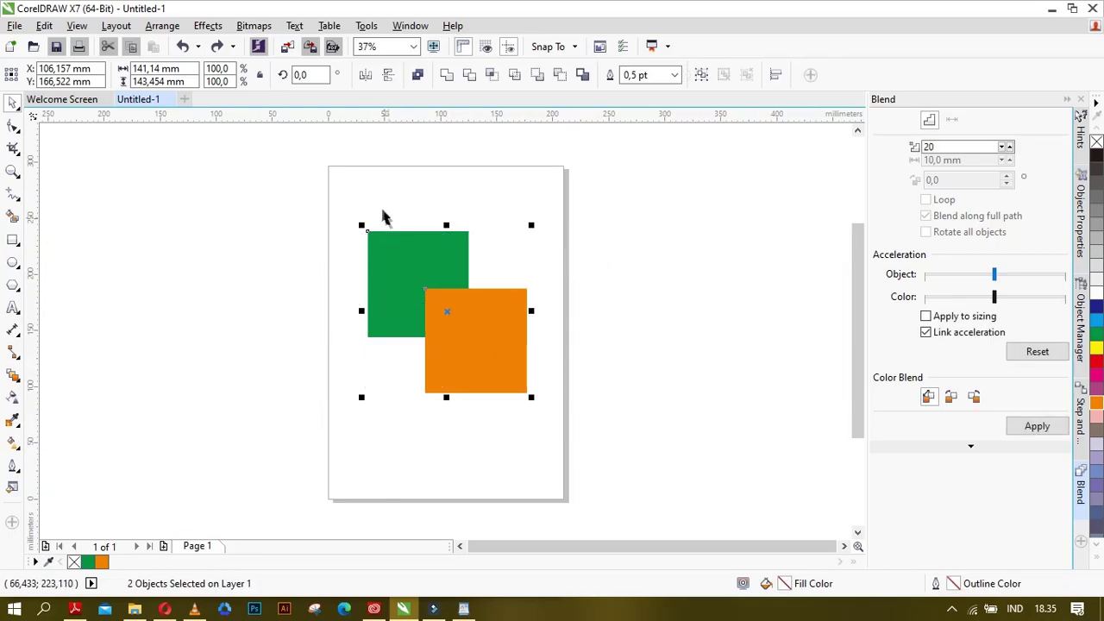
Deselect the green and orange squares and show the Contour effect settings.
left_click(374, 198)
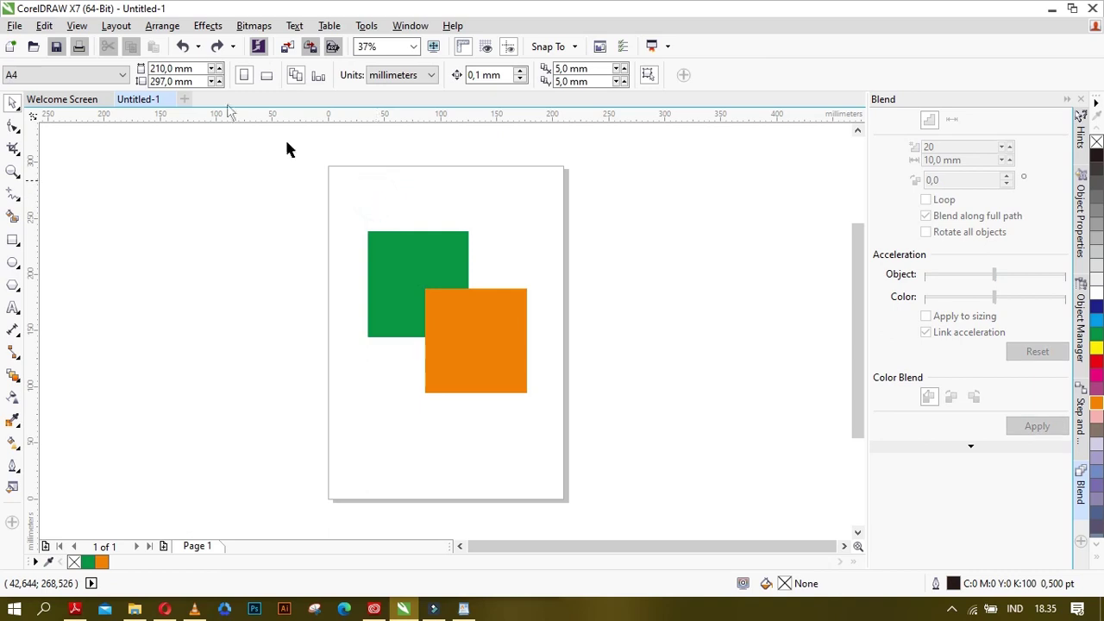
left_click(207, 26)
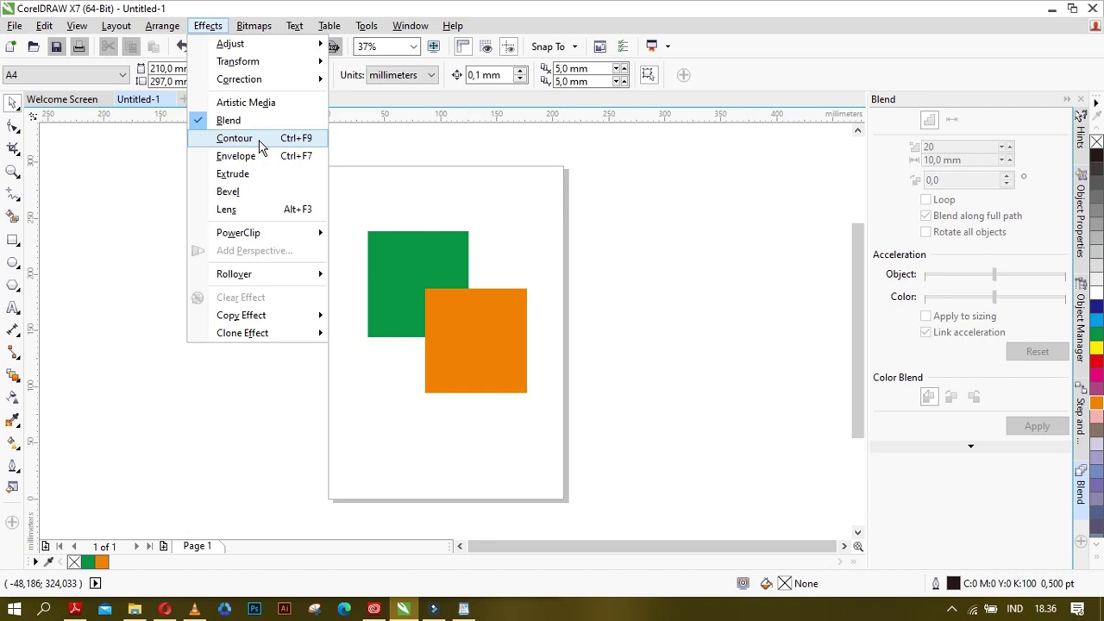
left_click(260, 147)
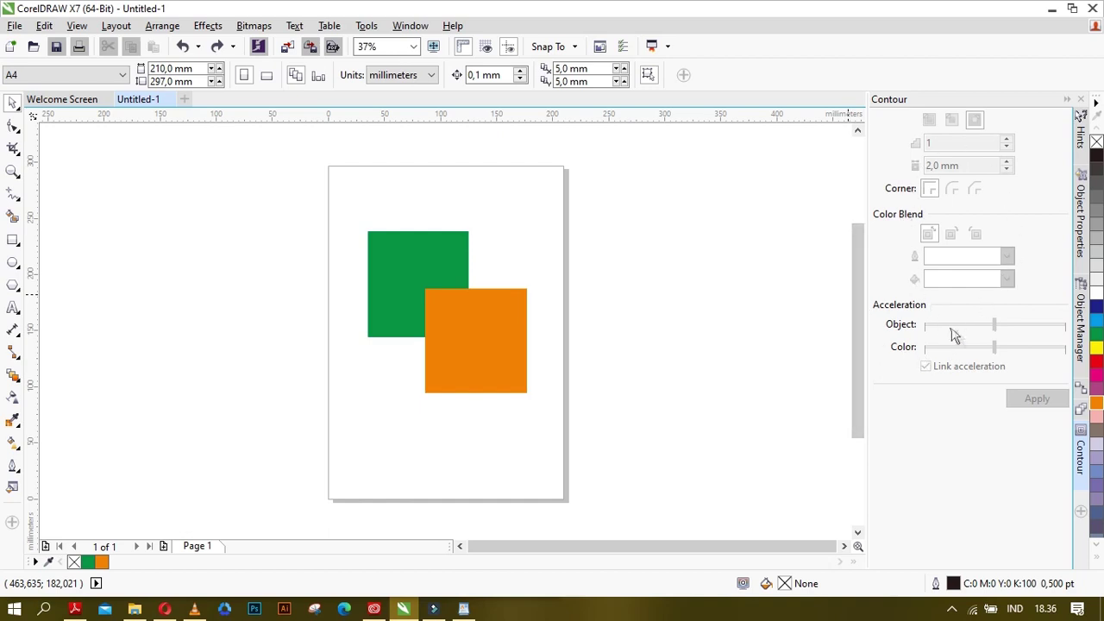
Try a drop shadow on the green square, cast from its center toward its lower-left corner, and undo it.
left_click(13, 382)
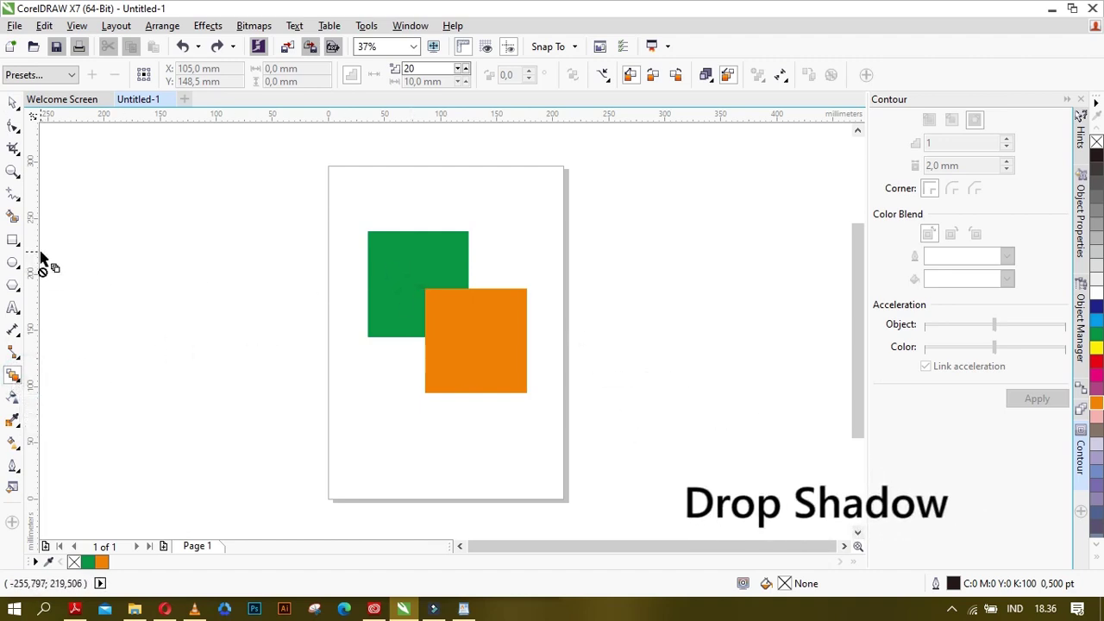
left_click(14, 376)
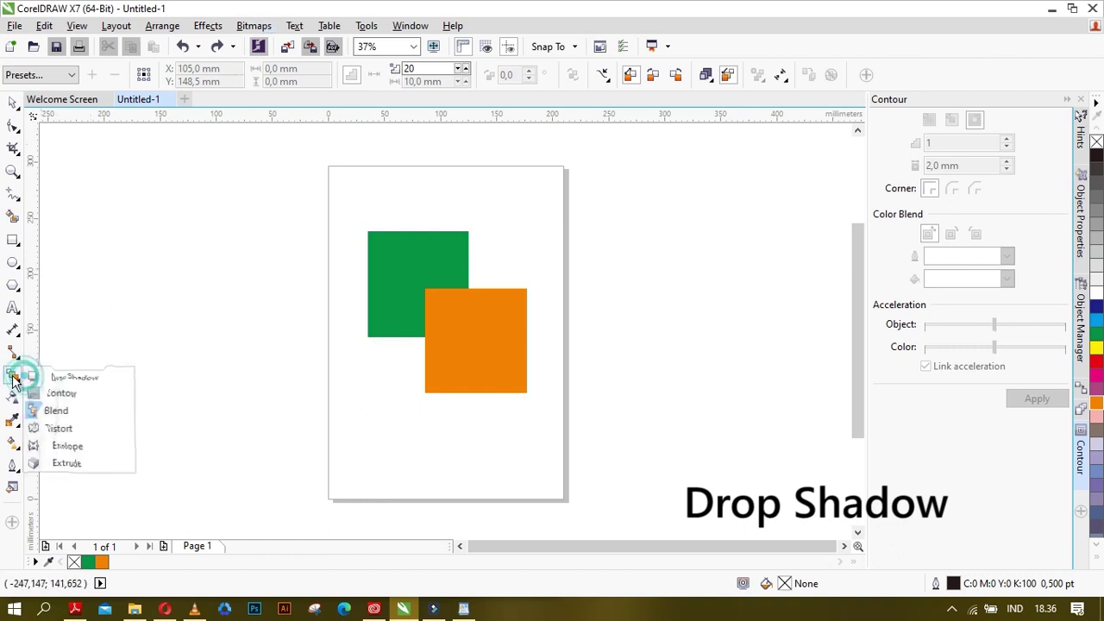
left_click(70, 377)
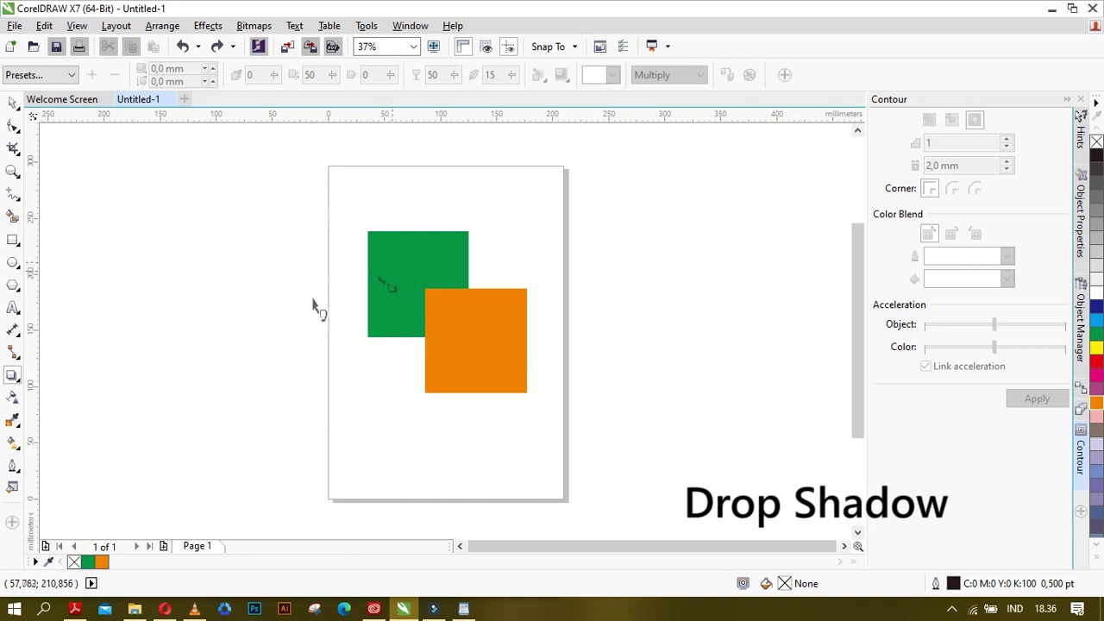
left_click(13, 377)
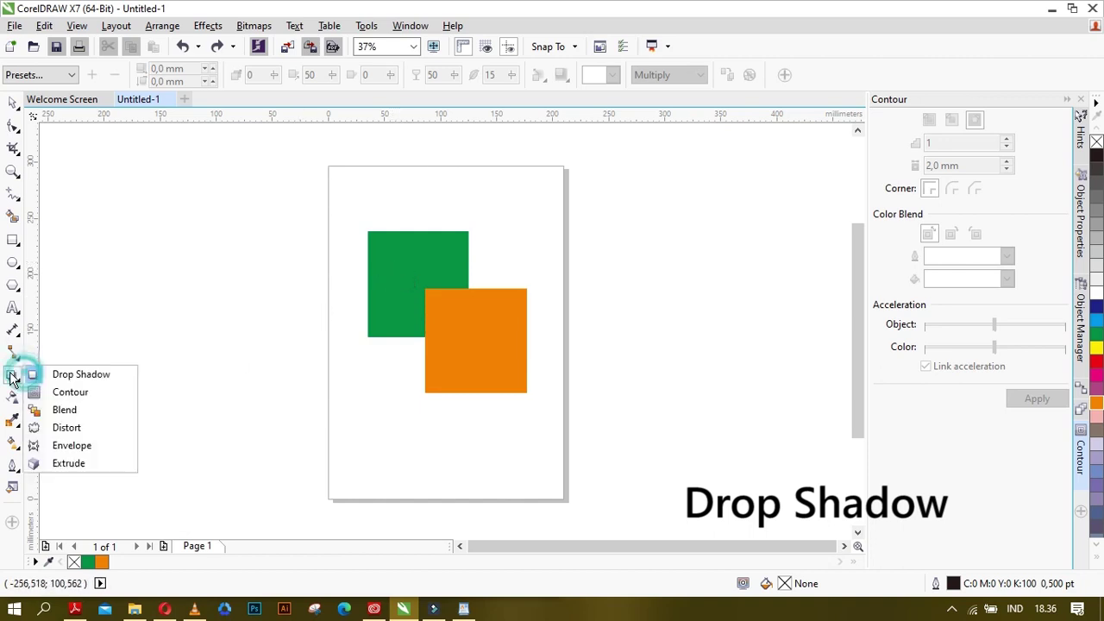
left_click(76, 377)
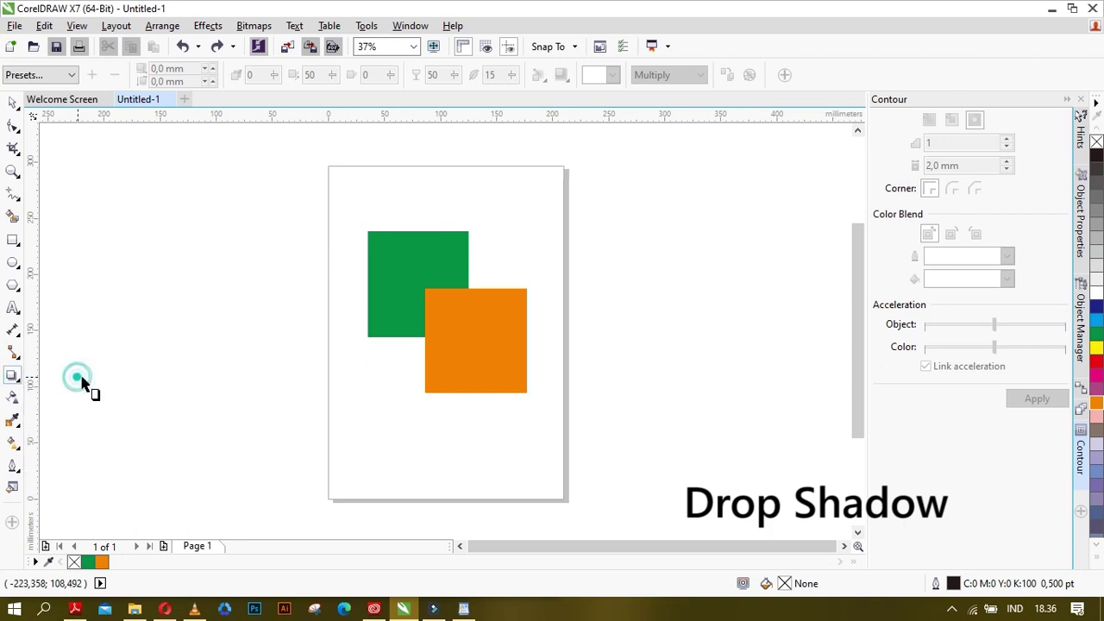
left_click(401, 272)
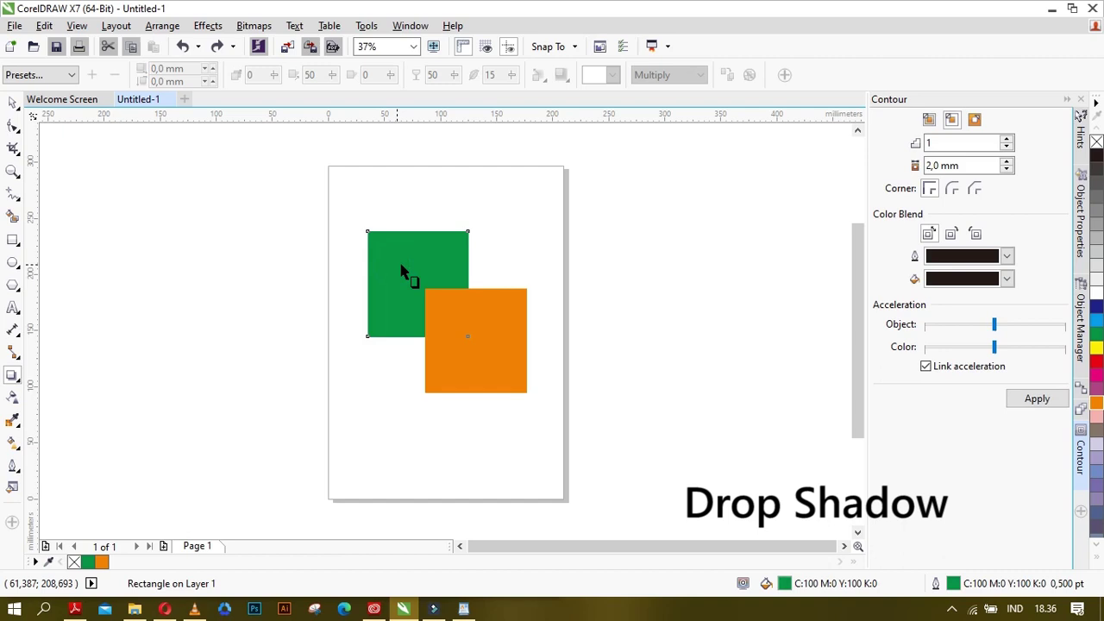
left_click_drag(401, 270, 387, 321)
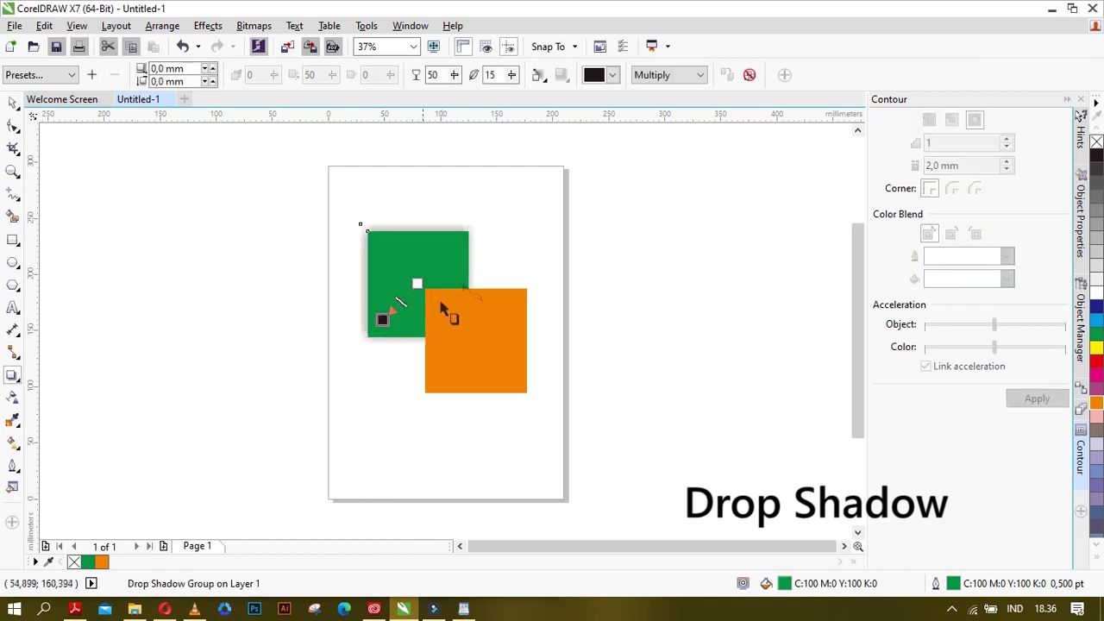
key("ctrl+z")
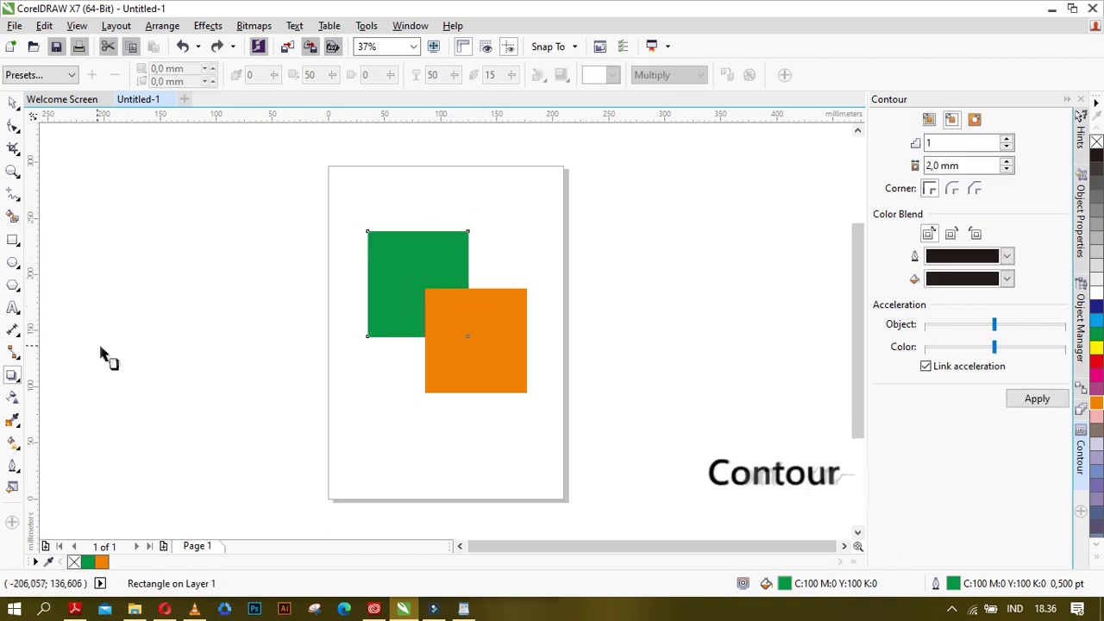
Try a one-step inside contour with an offset of about 21.6 mm on the orange square and undo it.
left_click(13, 379)
left_click(70, 389)
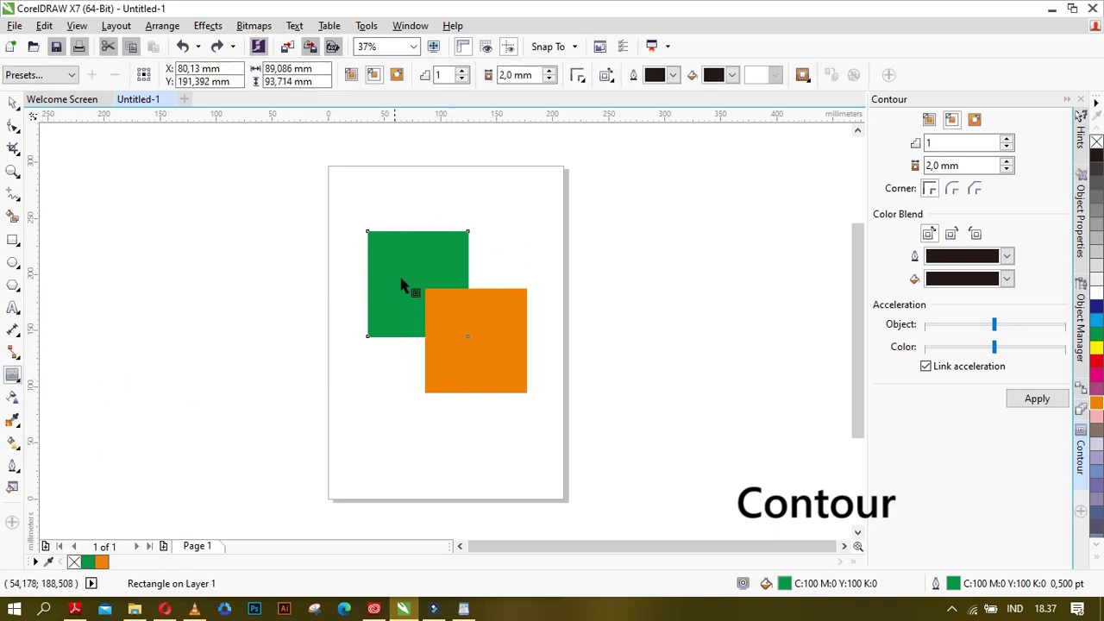
left_click(496, 347)
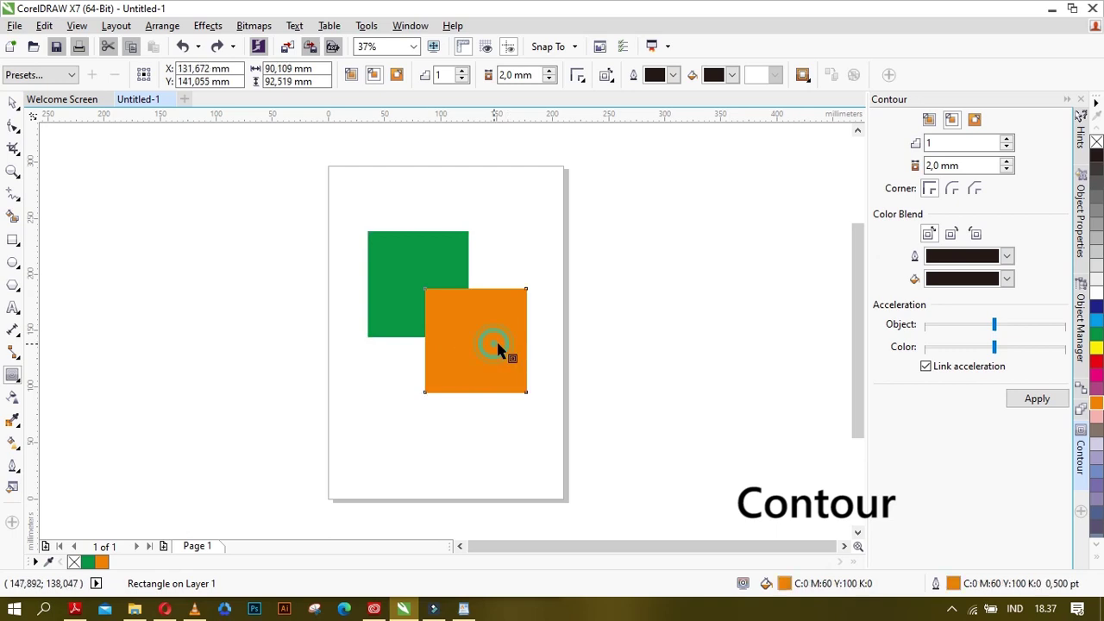
left_click(930, 122)
left_click(951, 121)
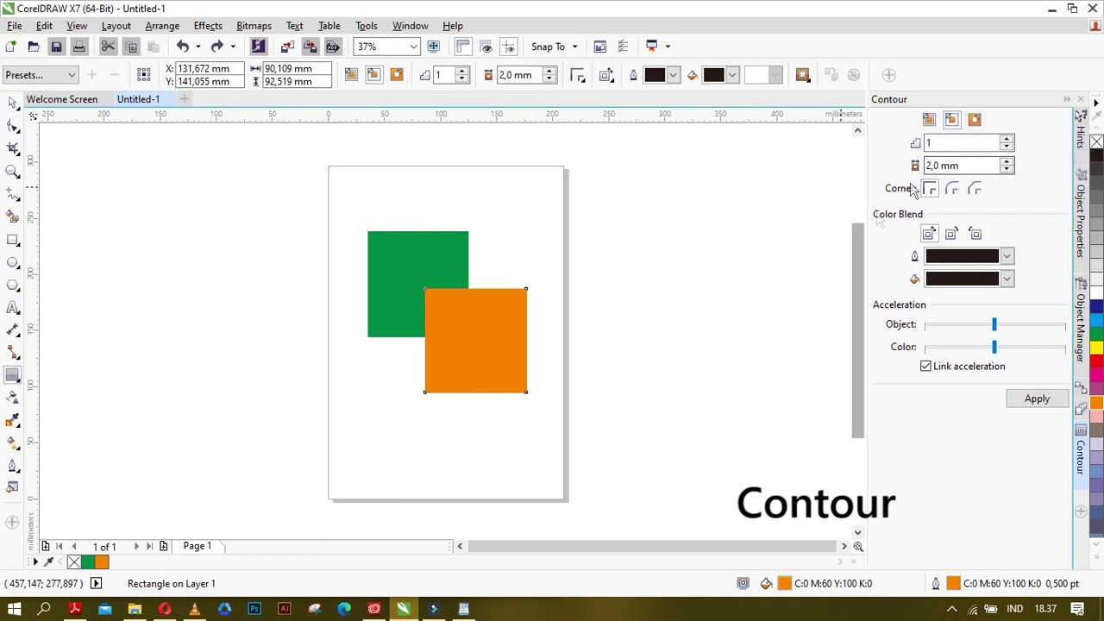
left_click(930, 121)
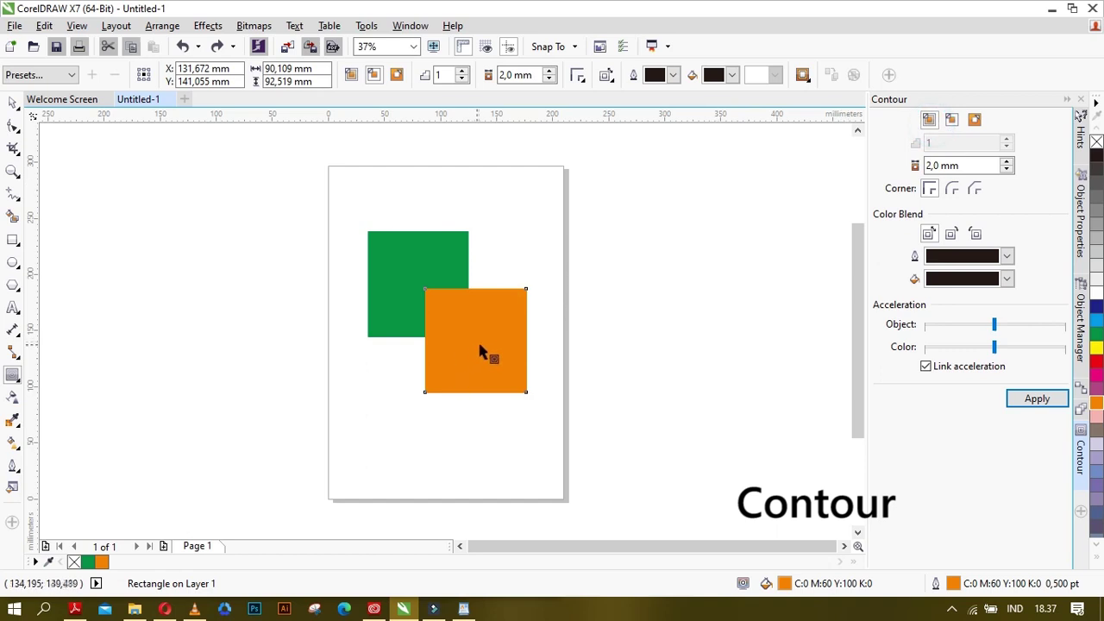
left_click_drag(425, 341, 448, 341)
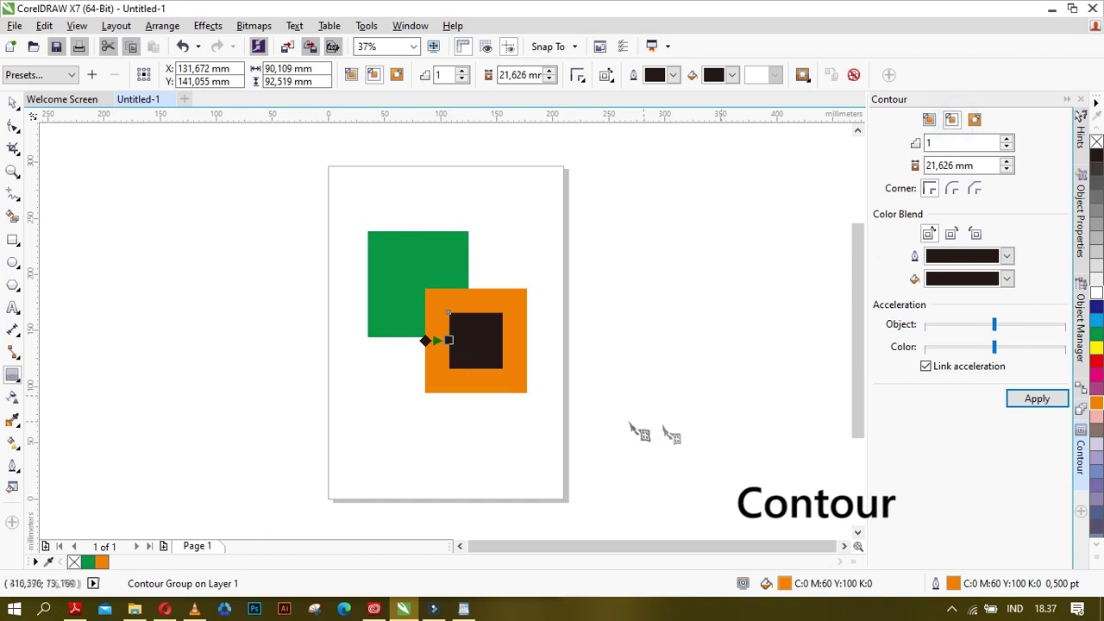
left_click(479, 345)
key("ctrl+z")
Try a one-step outside contour with an offset of about 26.3 mm on the orange square and undo it.
left_click_drag(475, 341, 507, 353)
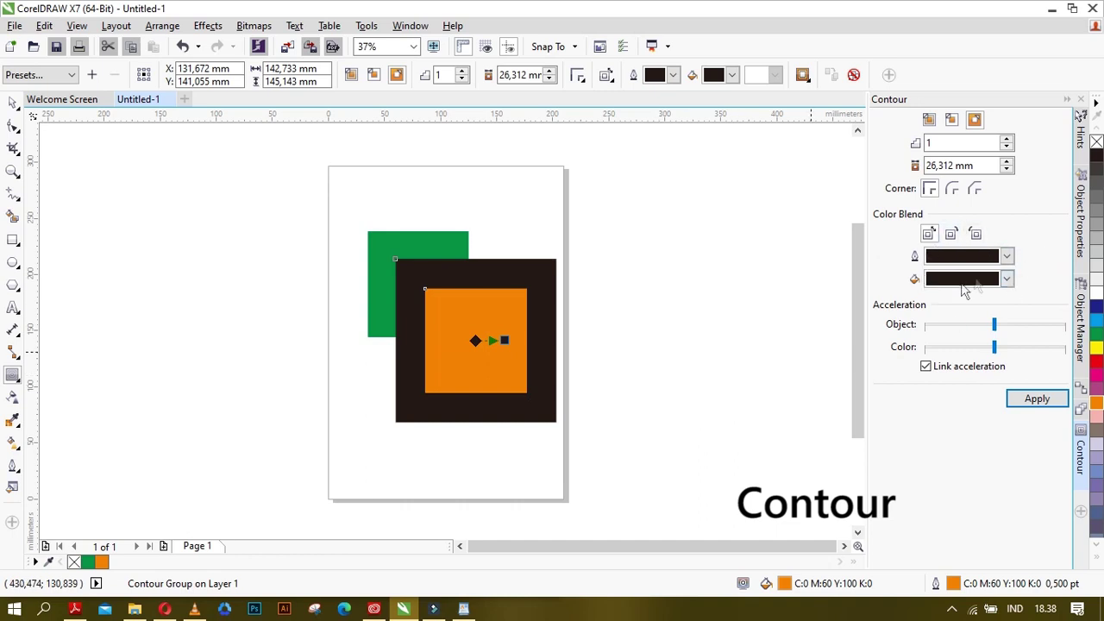
left_click(1008, 279)
key("ctrl+z")
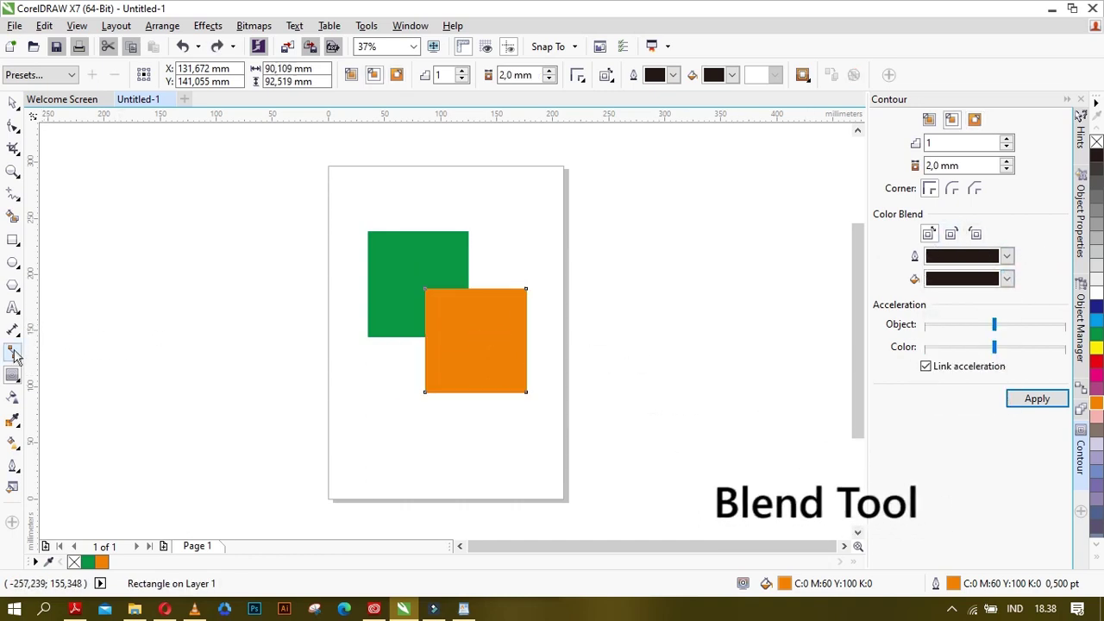
left_click(14, 377)
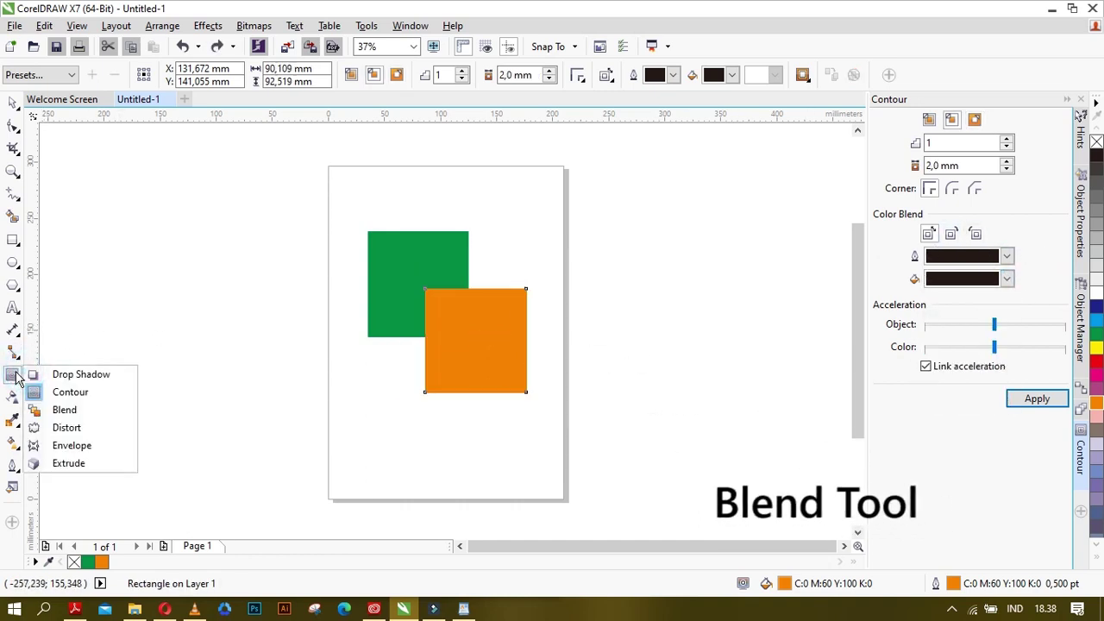
left_click(73, 417)
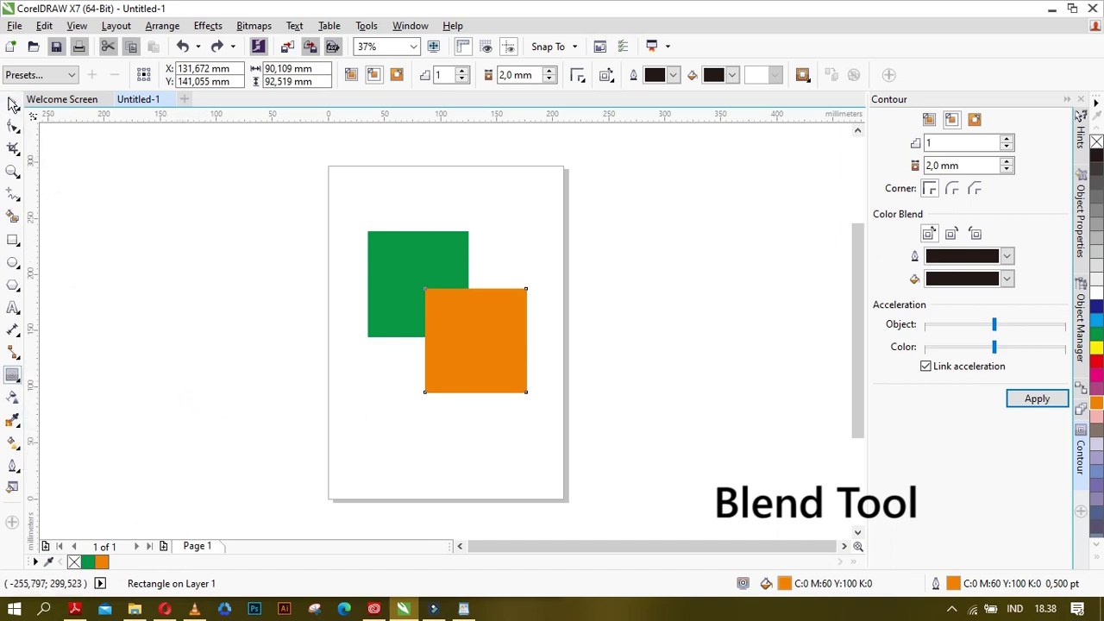
left_click(12, 102)
left_click(549, 252)
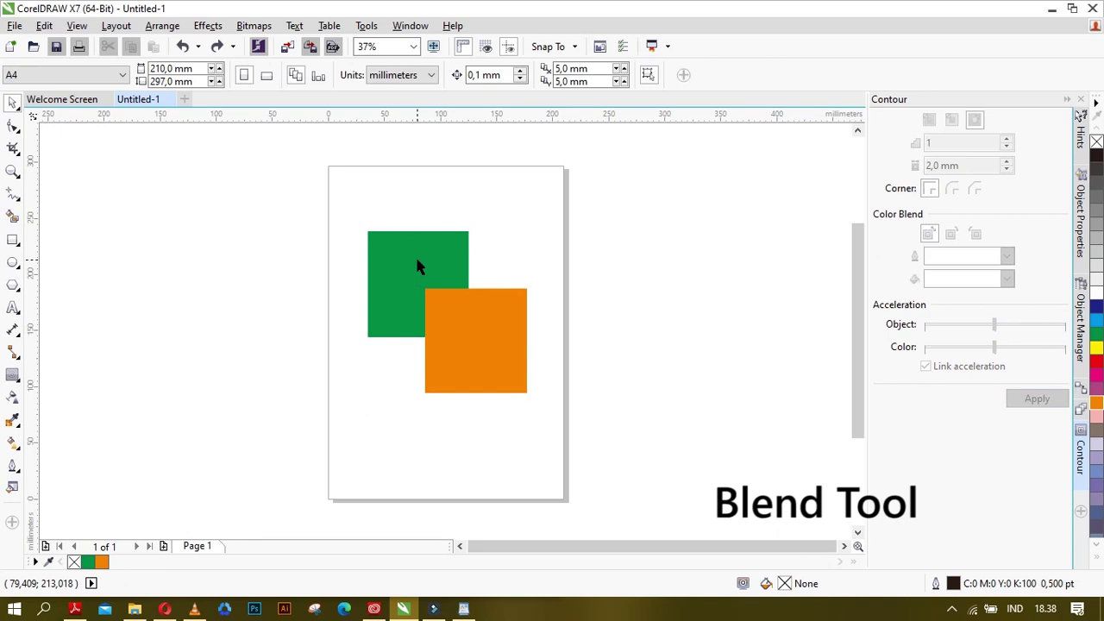
left_click(405, 259)
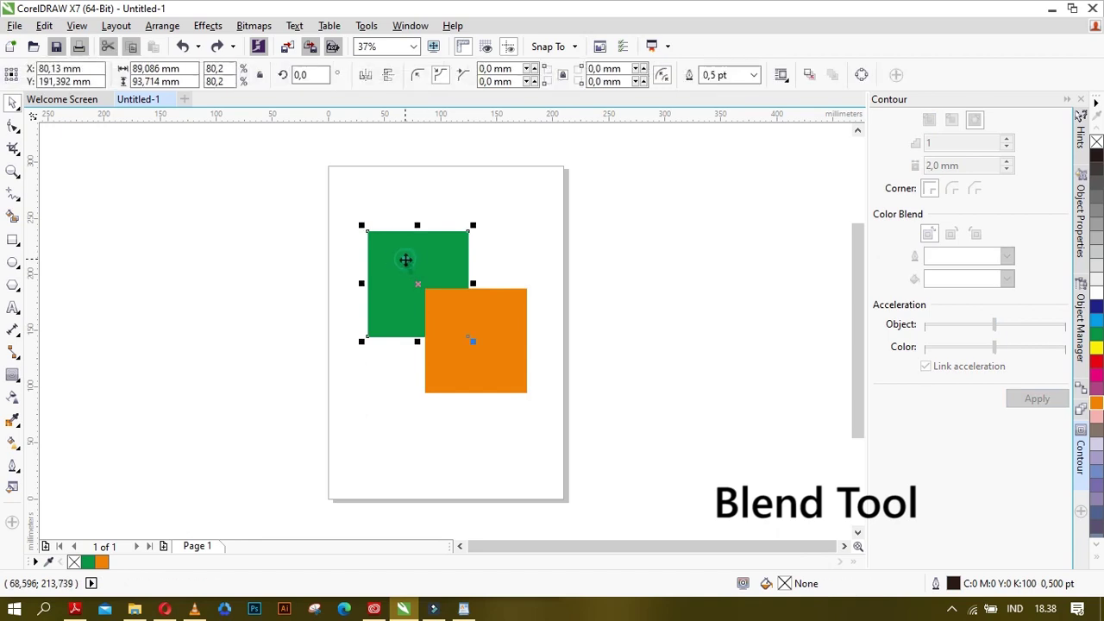
left_click(501, 363, "shift")
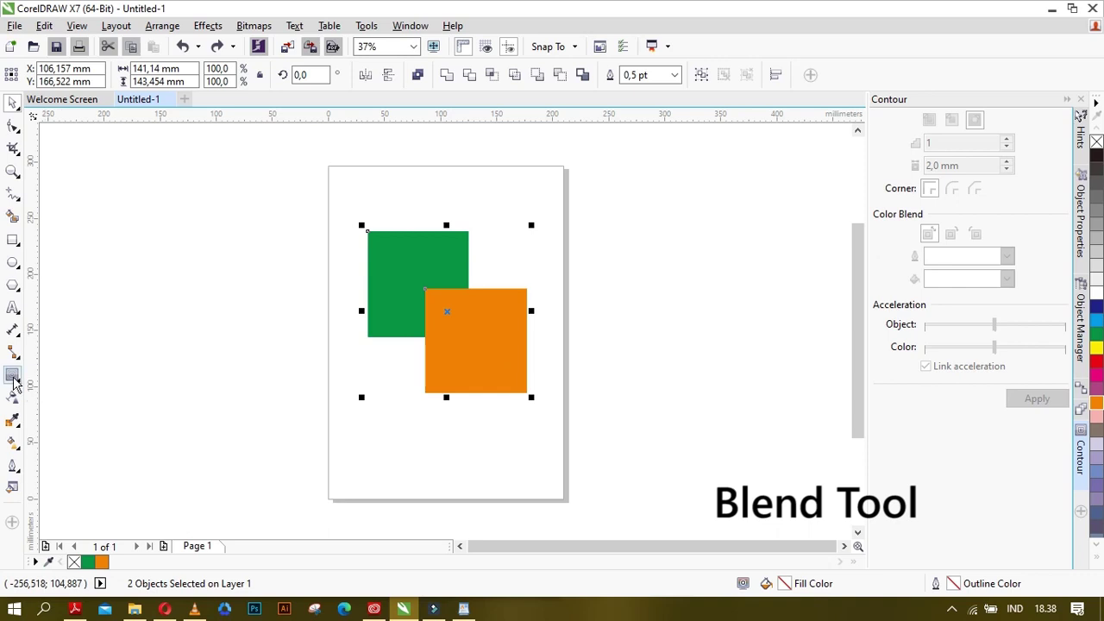
left_click(422, 324)
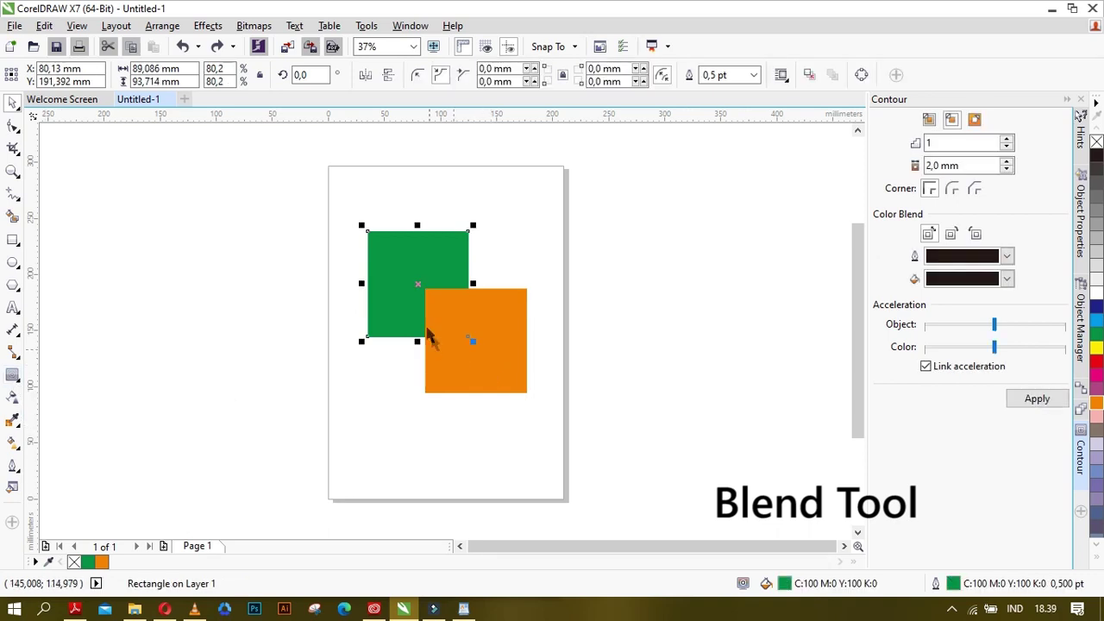
Select the green and orange squares and blend the green one into the orange one with 20 blend steps.
left_click(557, 304)
left_click(413, 259)
left_click(498, 351, "shift")
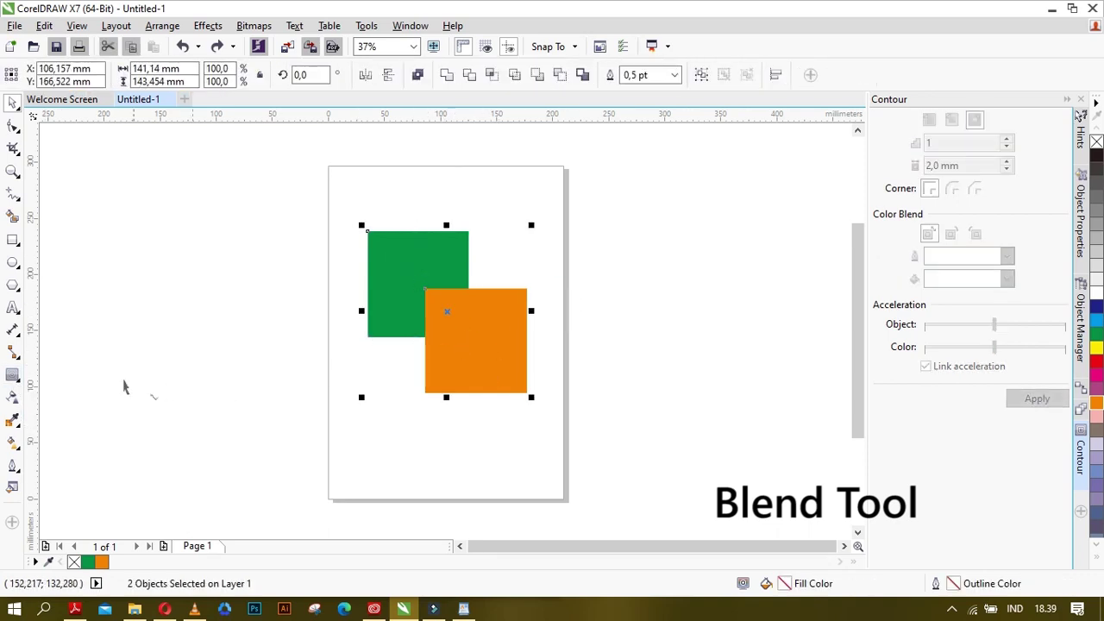
left_click(17, 376)
left_click(66, 406)
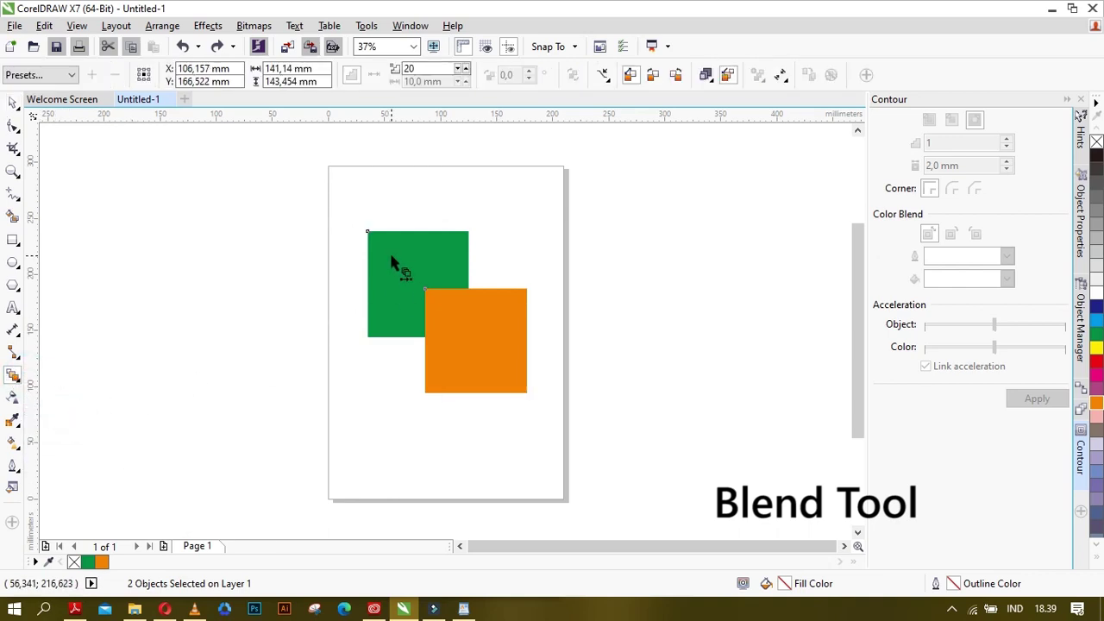
left_click_drag(389, 254, 483, 354)
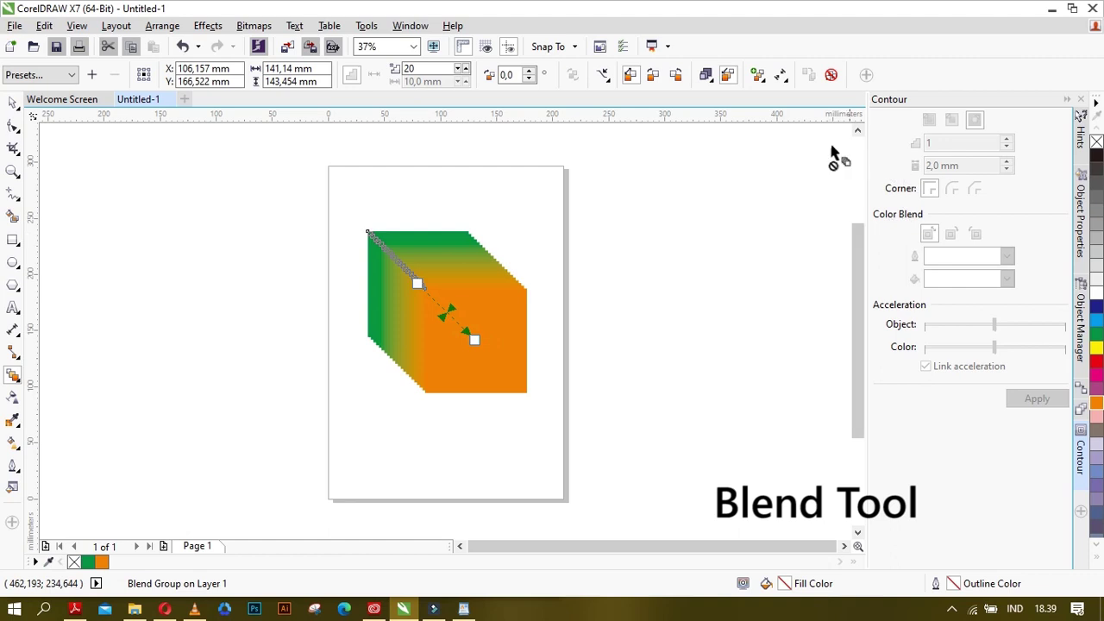
Show the Blend effect settings for the blended squares.
left_click(212, 26)
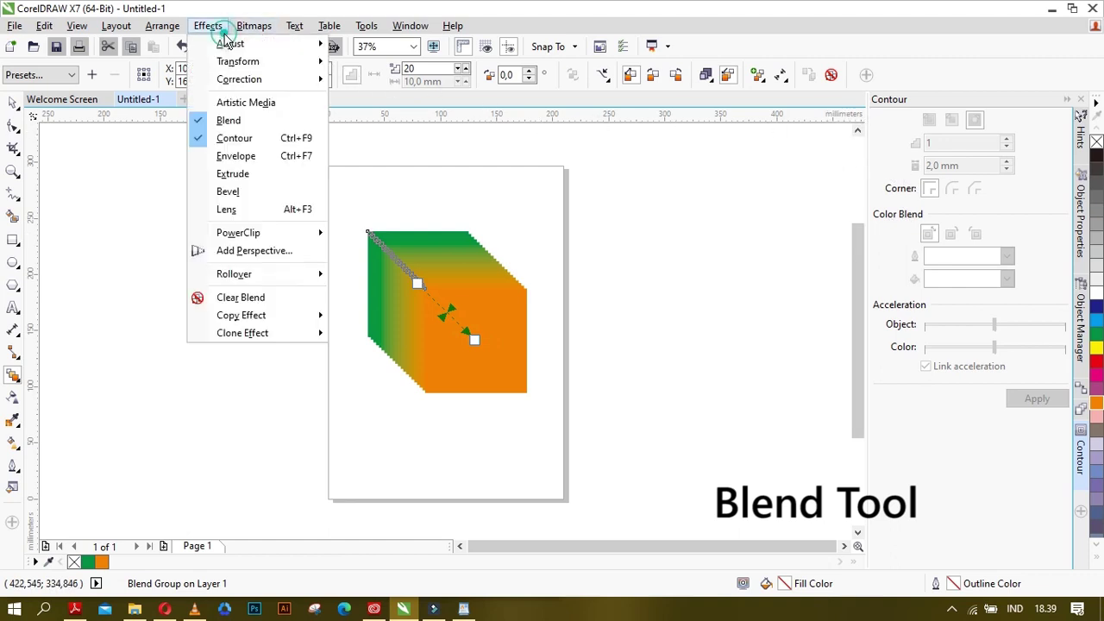
left_click(233, 138)
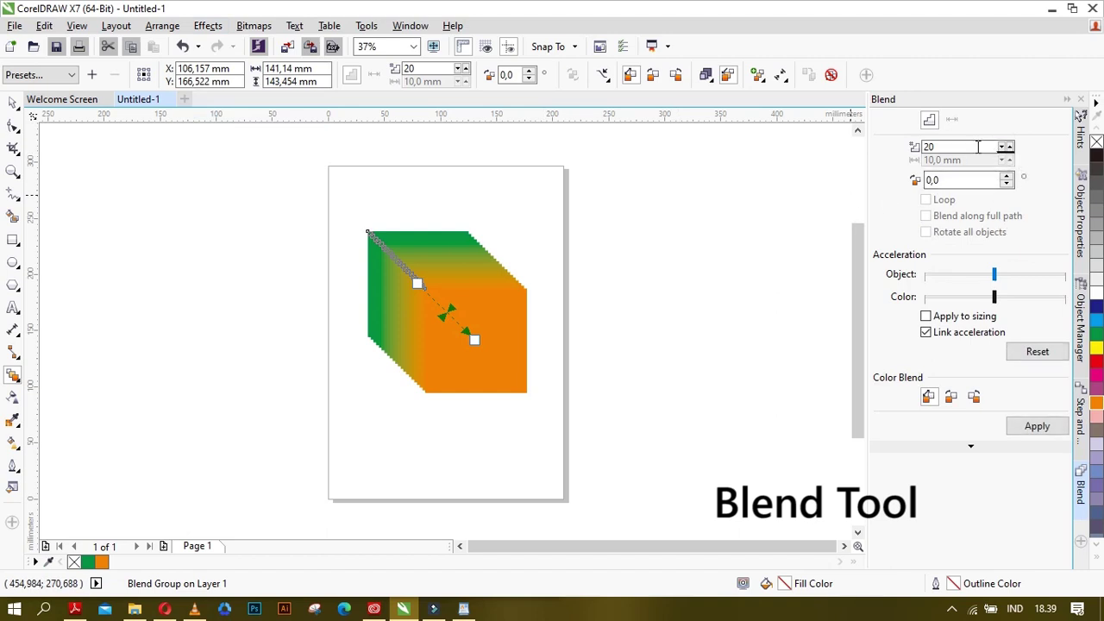
Try 100 steps for the blend between the green and orange squares and undo the blend.
key("BackSpace")
key("Return")
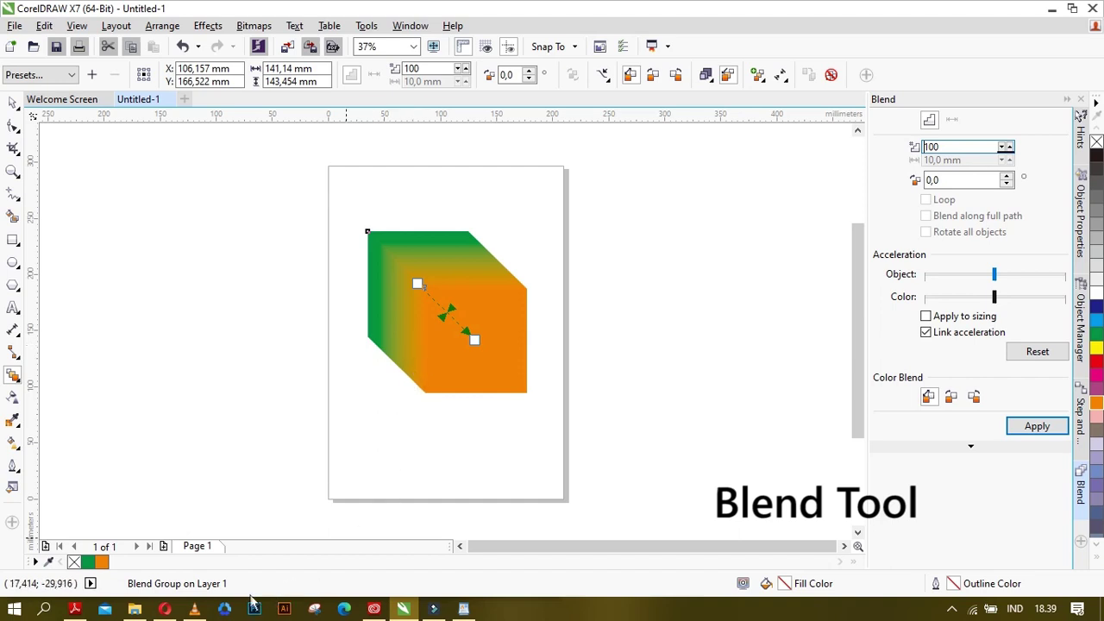
key("ctrl+z")
Try a push-and-pull distortion with an amplitude of about -49 from the centre of the orange square and undo it.
left_click(13, 386)
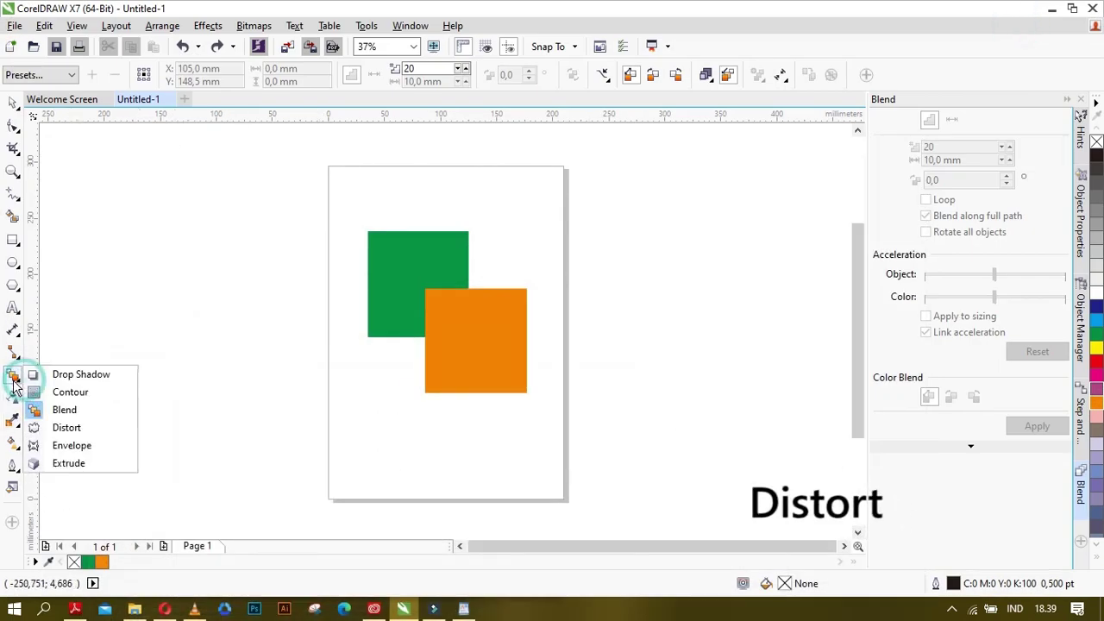
left_click(62, 426)
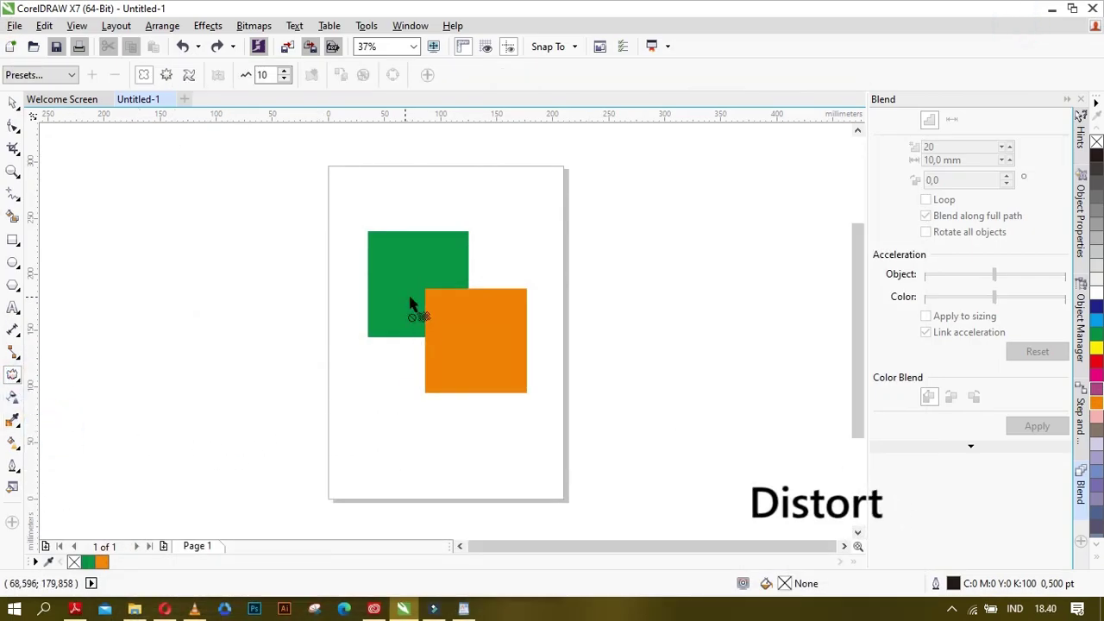
left_click(436, 347)
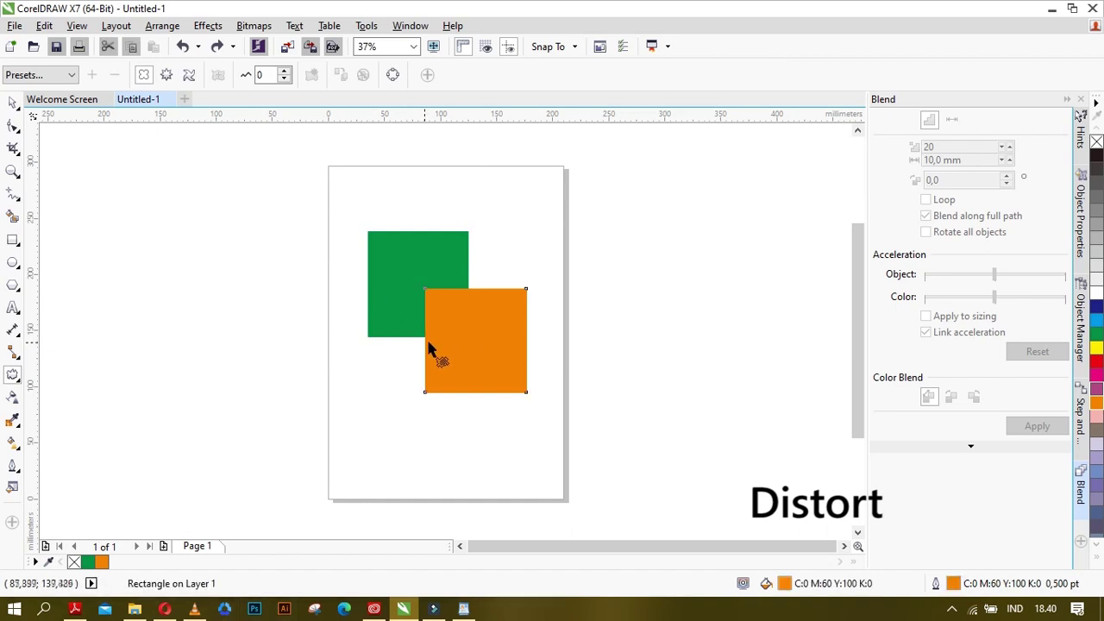
left_click(15, 378)
left_click(236, 362)
left_click(481, 351)
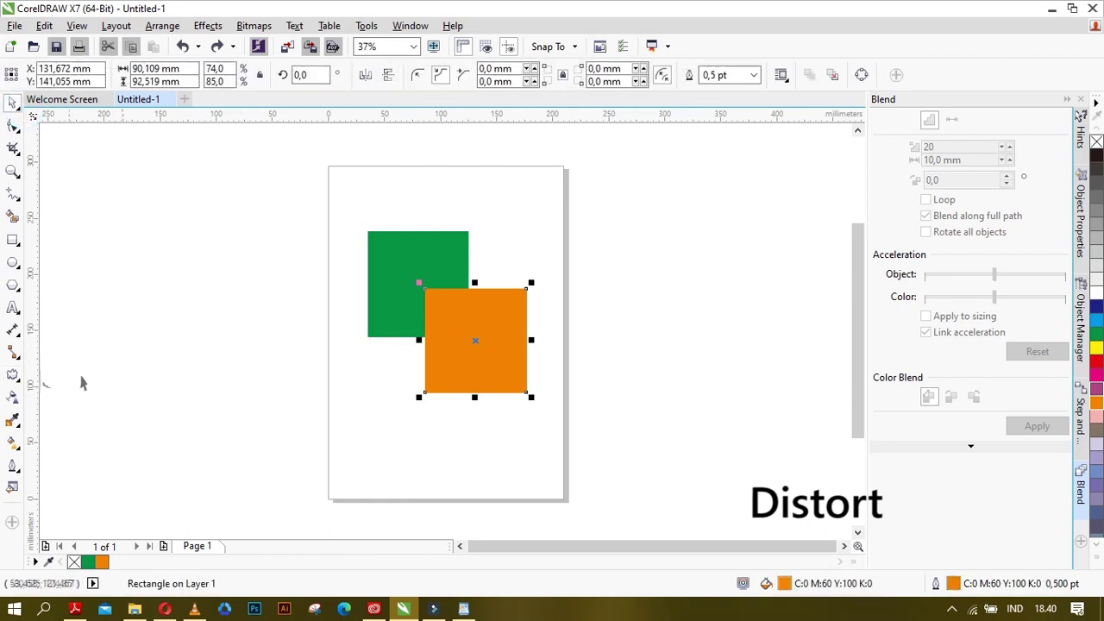
left_click(13, 375)
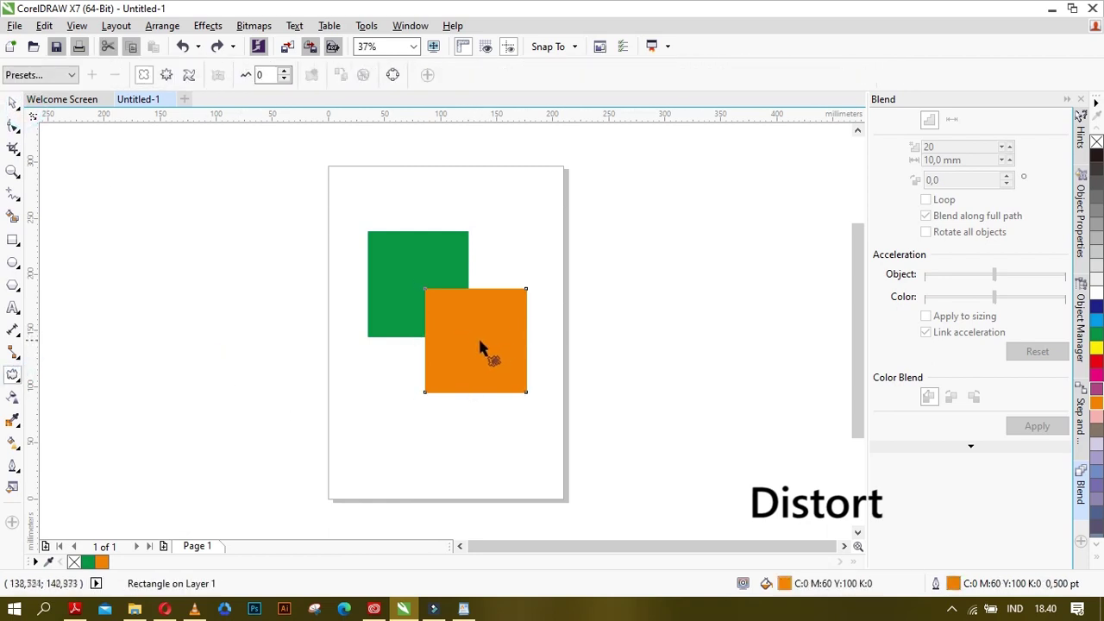
left_click_drag(475, 340, 458, 377)
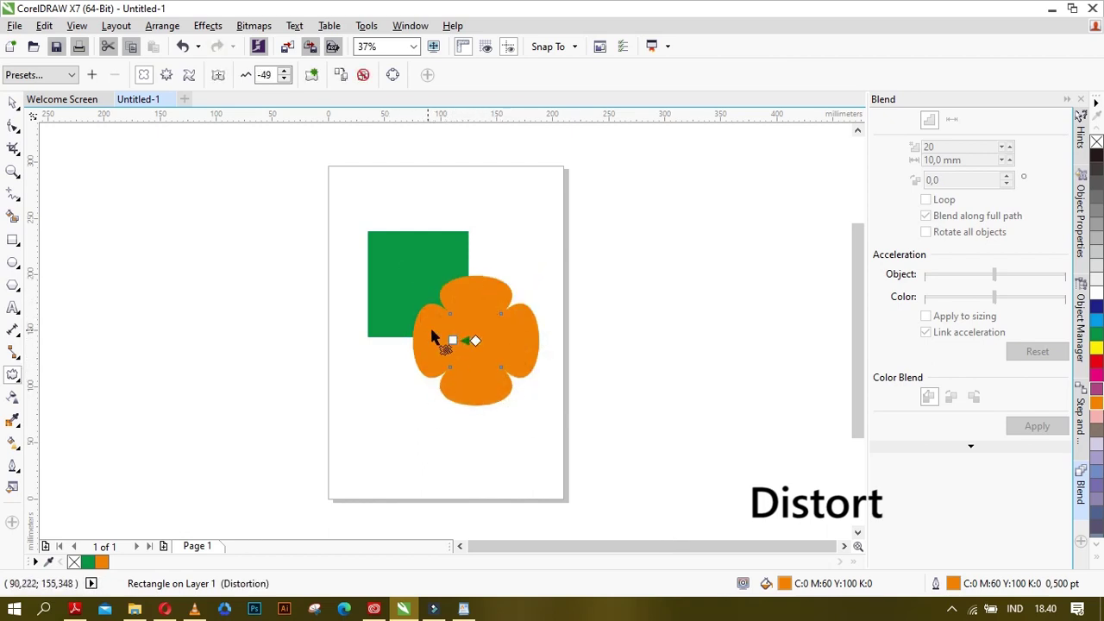
key("ctrl+z")
Reshape the orange square with the Envelope tool, pulling all four side midpoints and the upper-right corner inward.
left_click(19, 377)
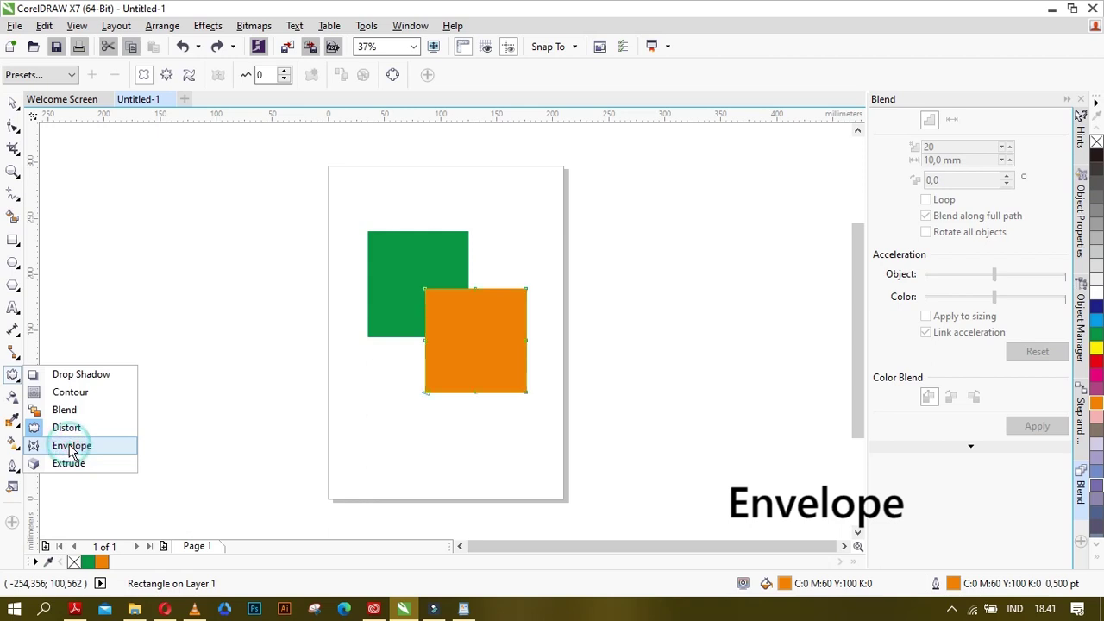
left_click(73, 450)
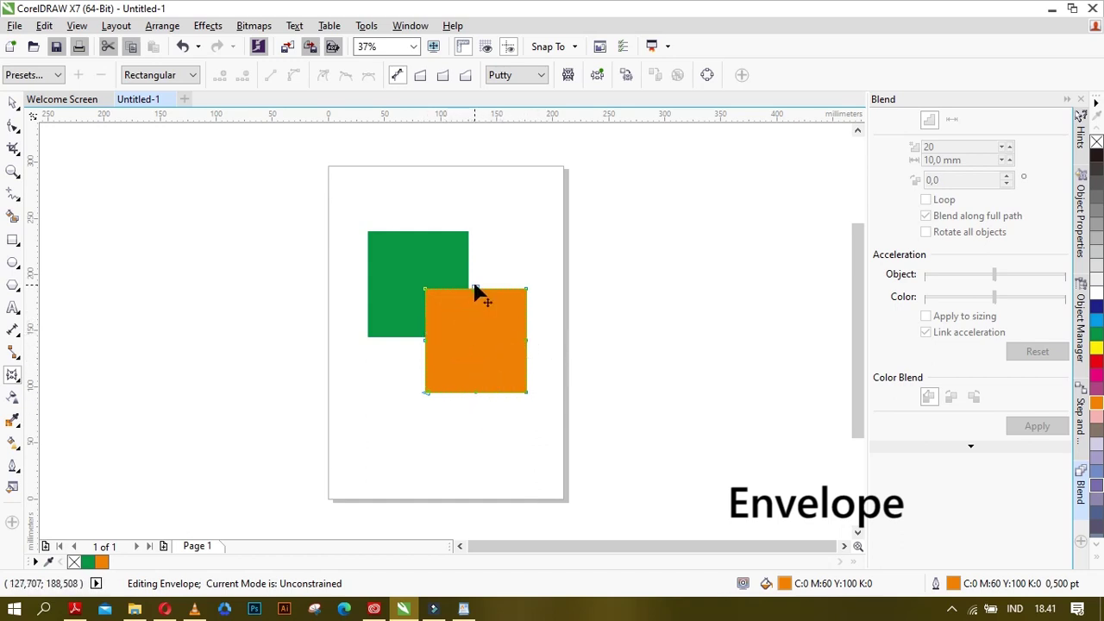
left_click_drag(475, 289, 473, 307)
left_click_drag(431, 342, 444, 341)
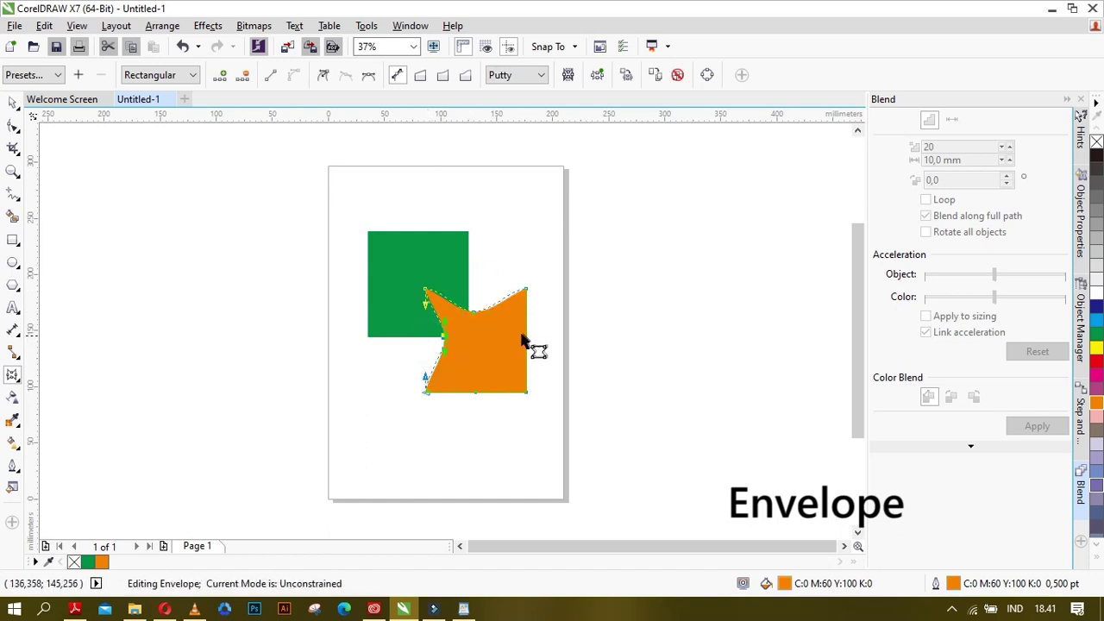
left_click_drag(527, 343, 500, 348)
left_click_drag(478, 394, 475, 376)
left_click_drag(527, 292, 498, 332)
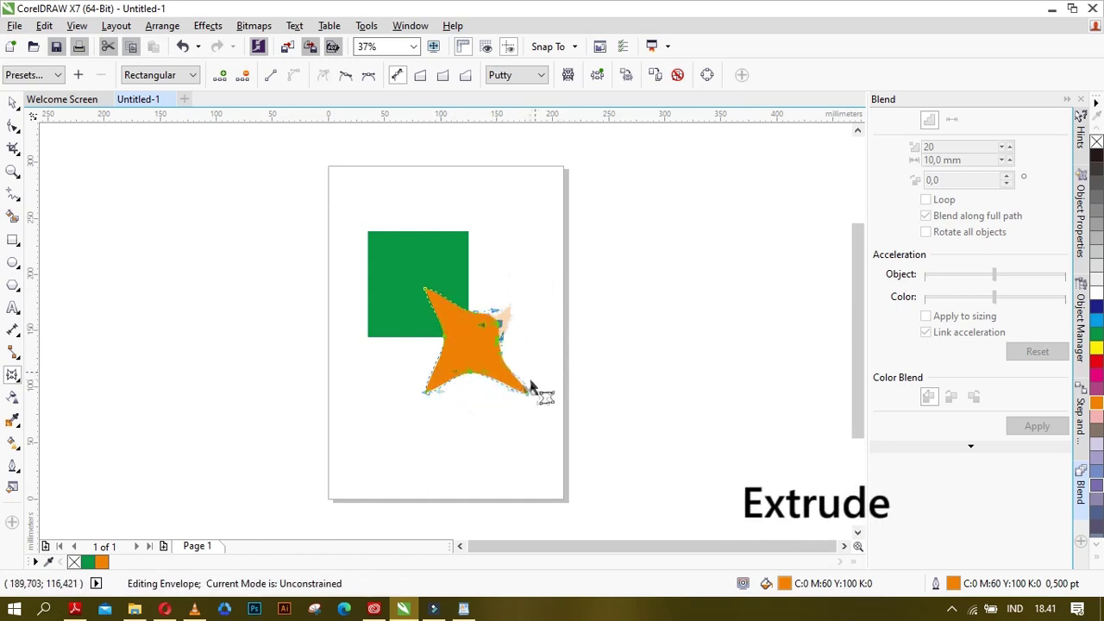
Undo all envelope changes on the orange square.
key("ctrl+z")
key("ctrl+z")
key("ctrl+z")
key("ctrl+z")
key("ctrl+z")
Try extruding the orange square with a depth of 20 toward a vanishing point at about -145 mm, -113 mm, and undo it.
left_click(12, 372)
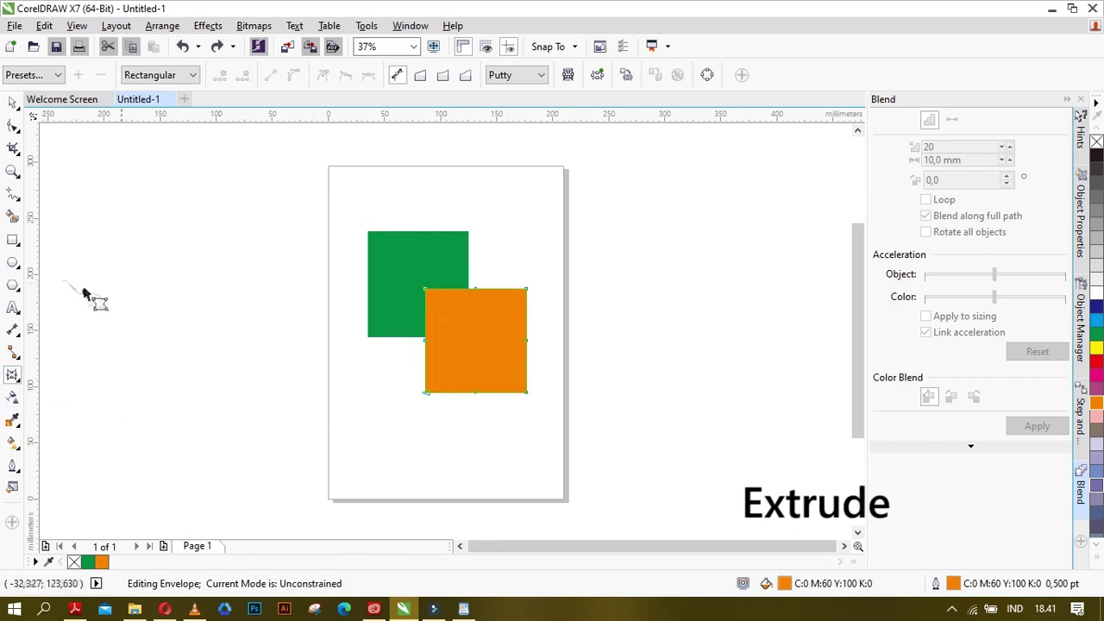
left_click(16, 376)
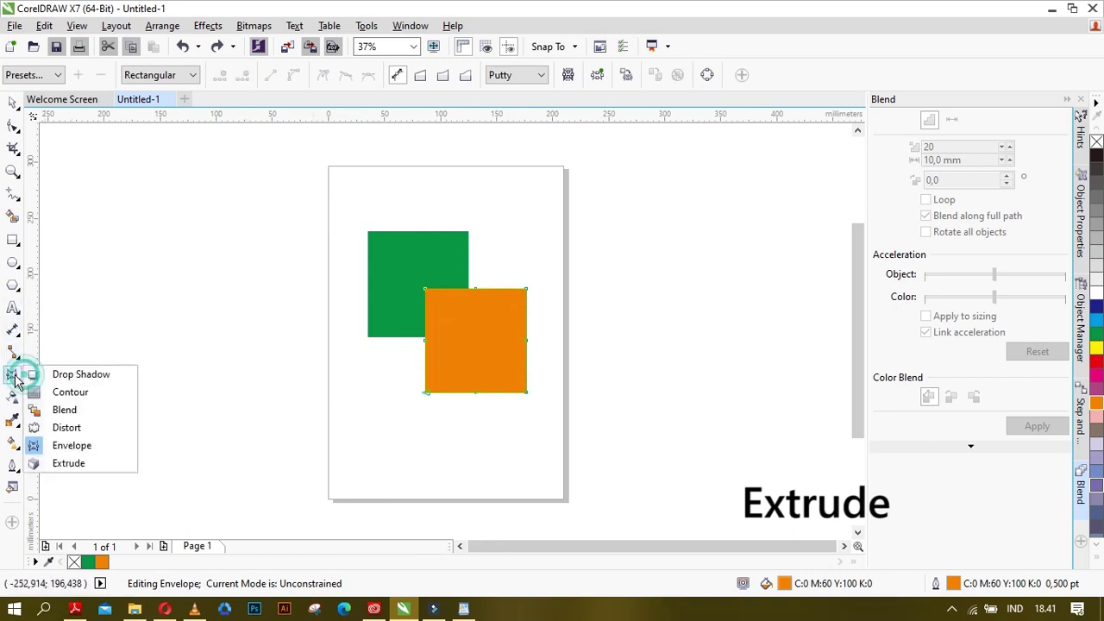
left_click(67, 463)
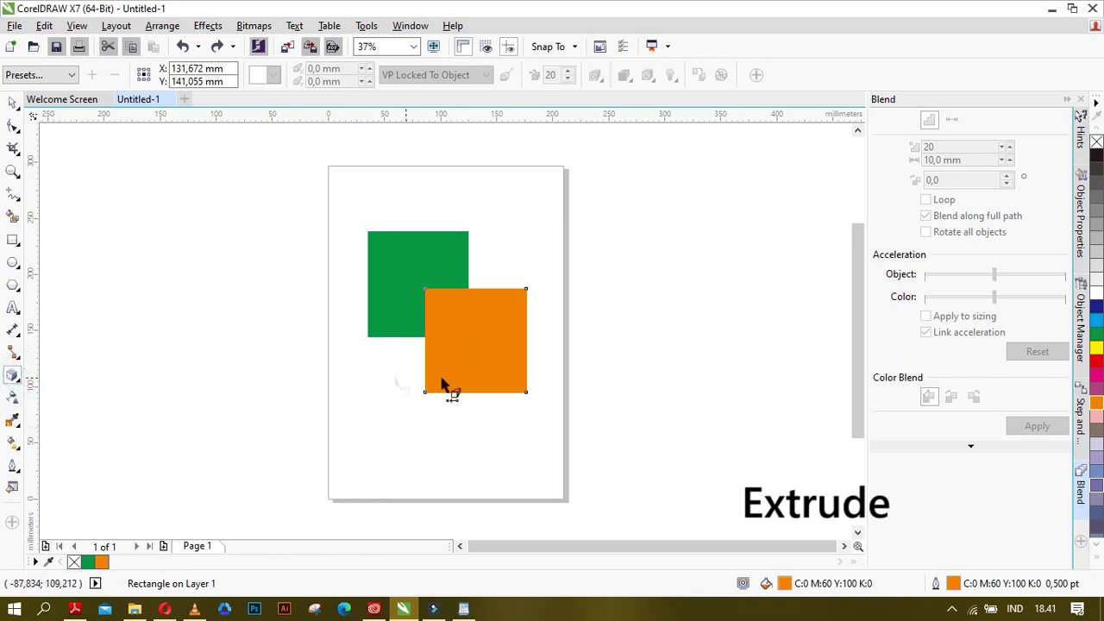
left_click_drag(476, 341, 313, 467)
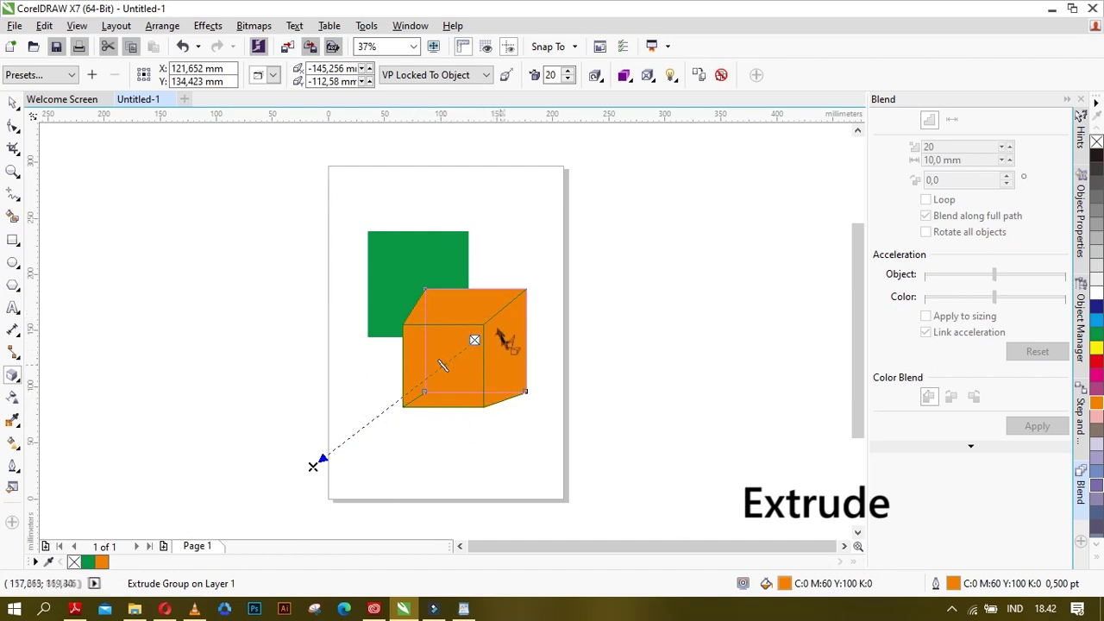
key("ctrl+z")
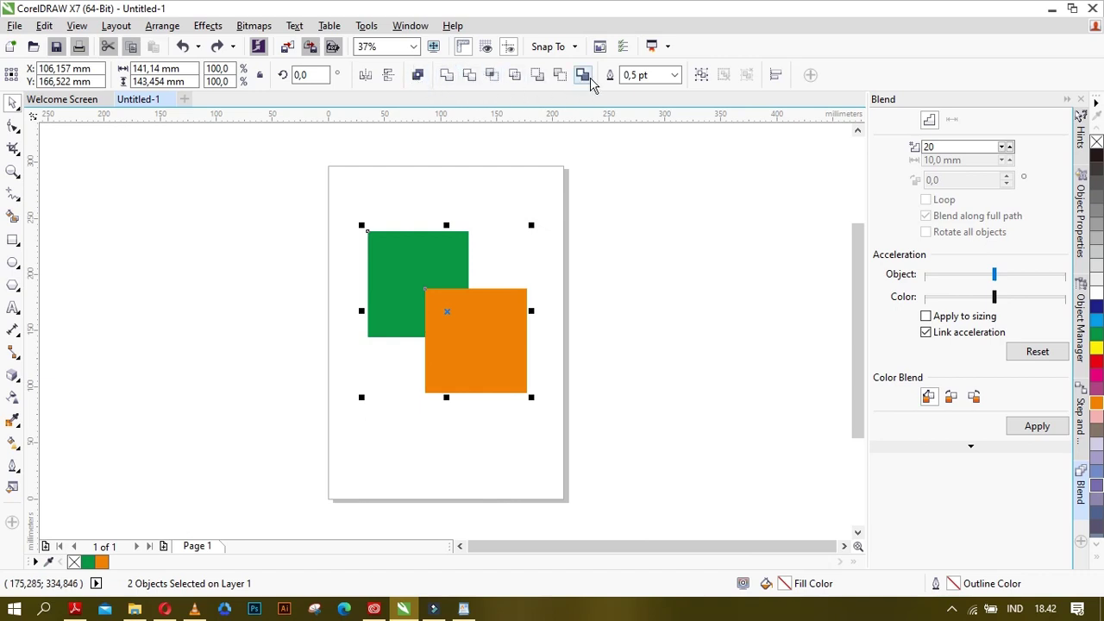
Select the green square and add the orange one, combine them into a single object, and undo the combine.
left_click(509, 198)
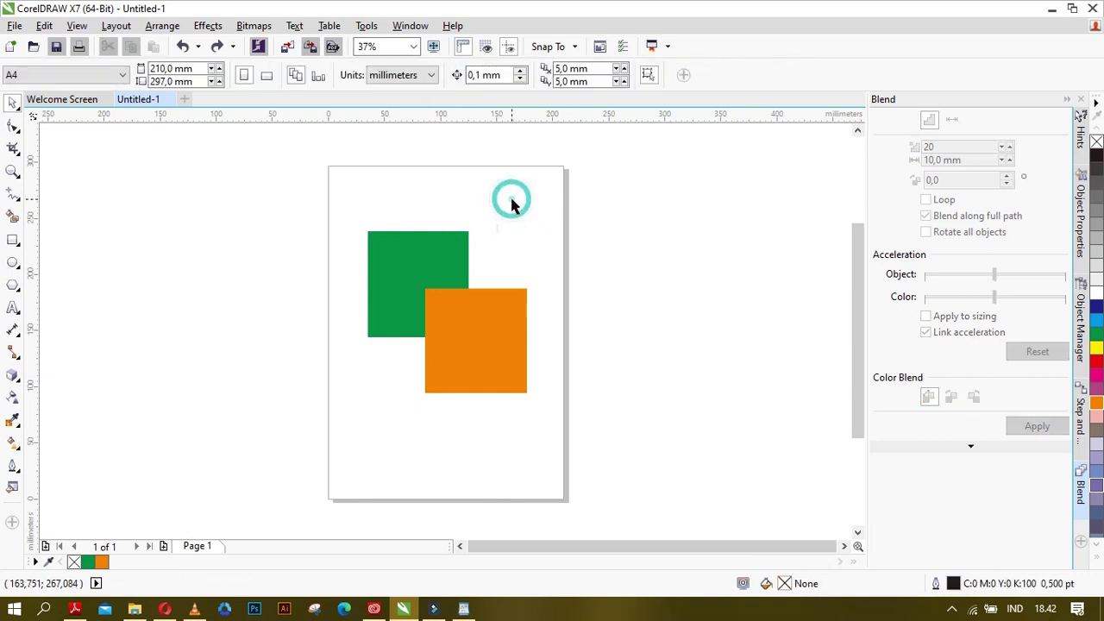
left_click(392, 261)
left_click(505, 368, "shift")
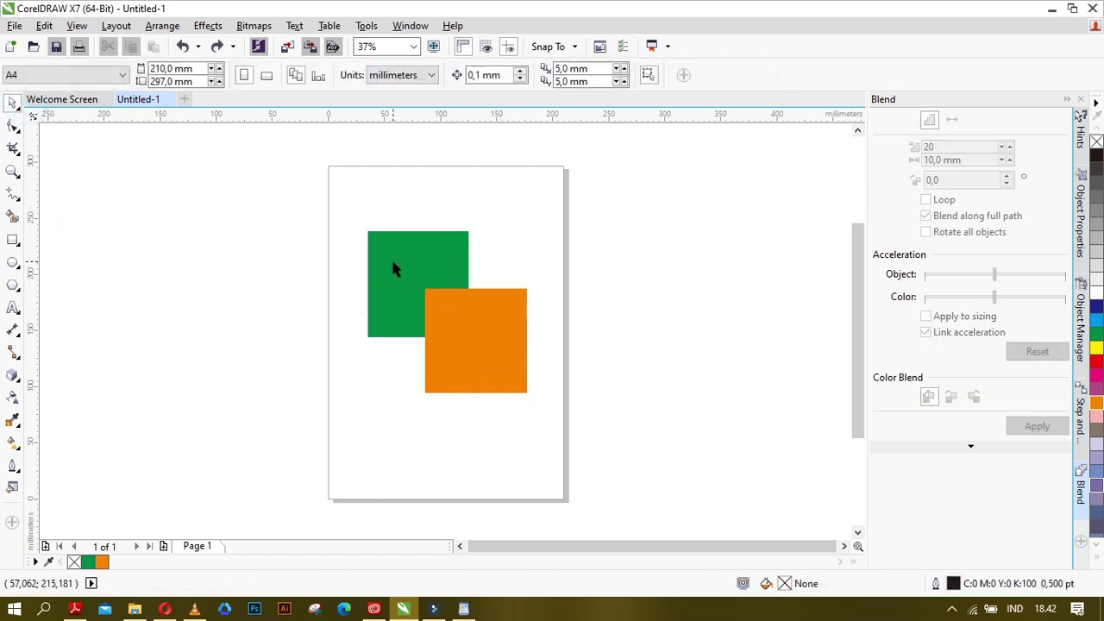
left_click(393, 261)
left_click(508, 369, "shift")
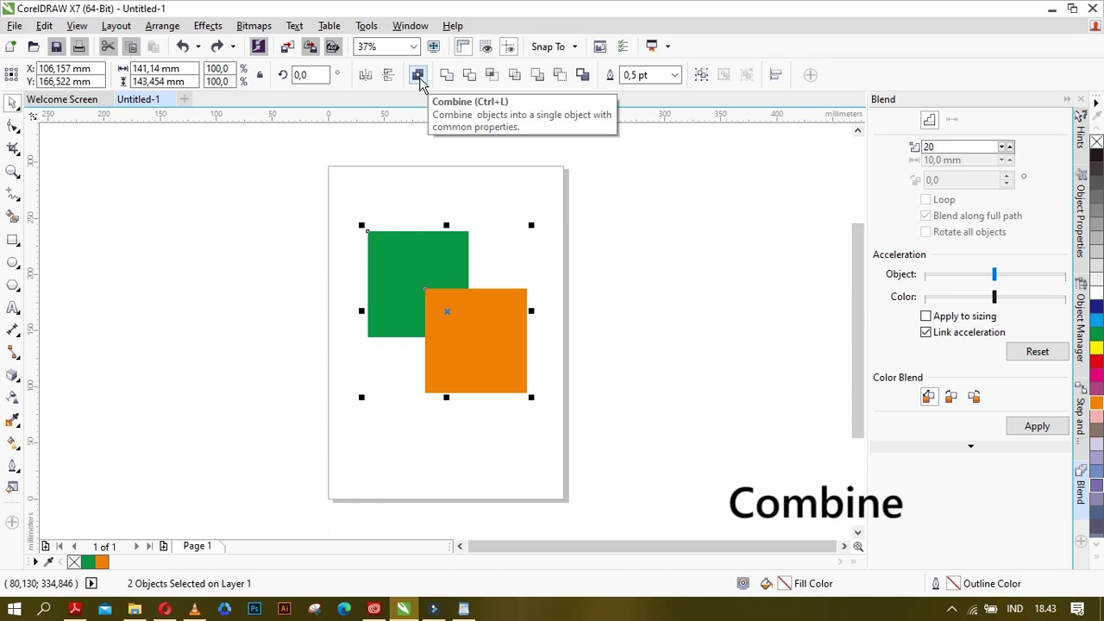
left_click(417, 77)
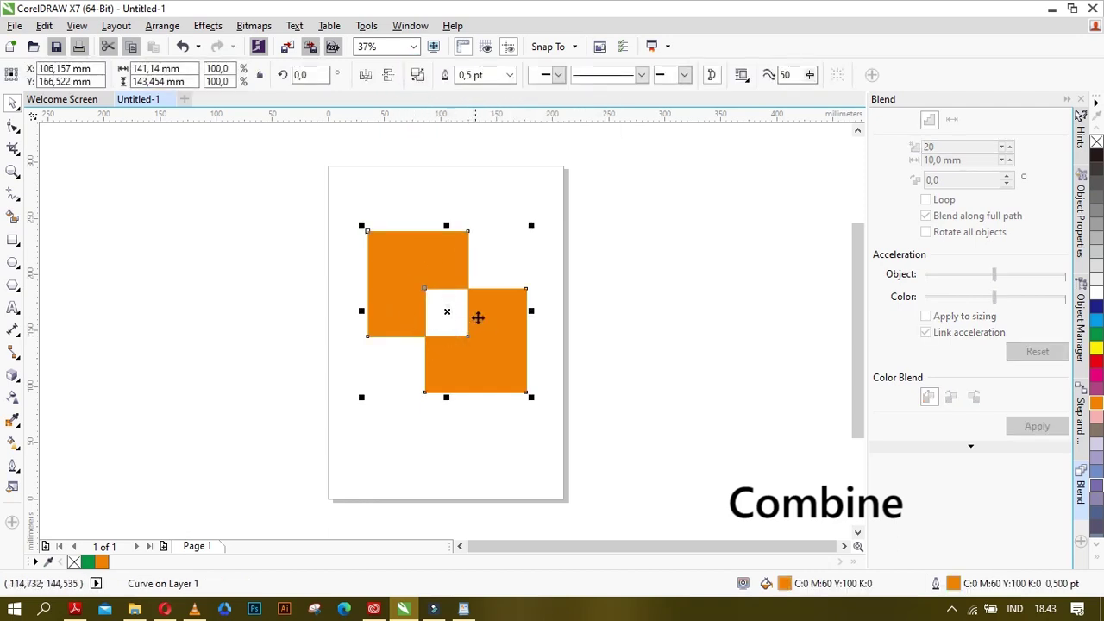
key("ctrl+z")
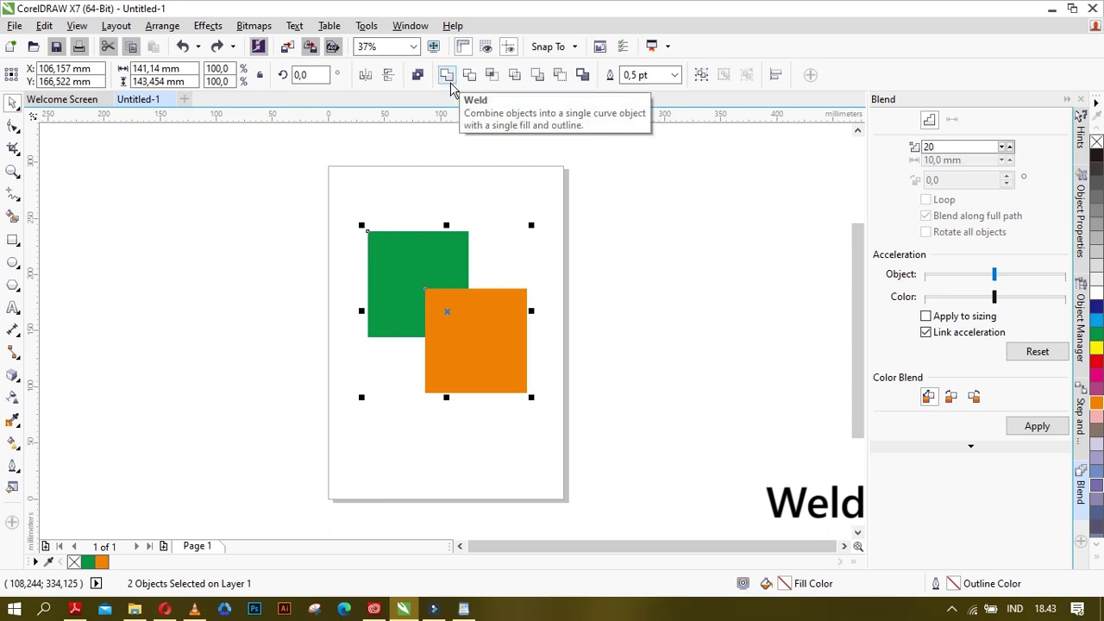
Weld the squares with the green one selected first and the orange one last, and undo the weld.
left_click(543, 259)
left_click(428, 260)
left_click(503, 371, "shift")
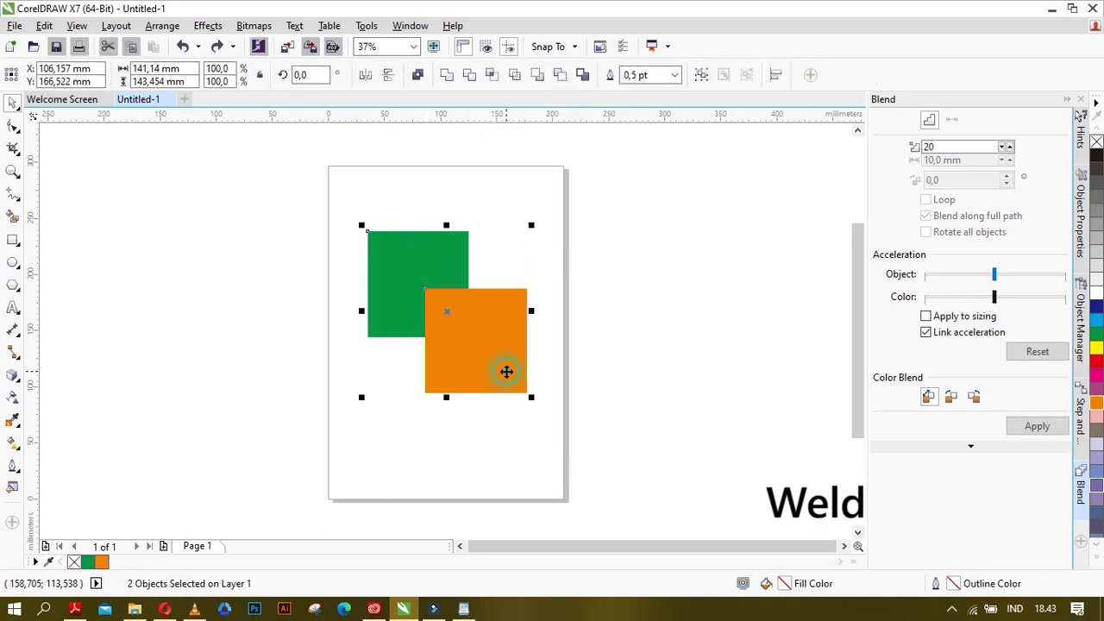
left_click(446, 76)
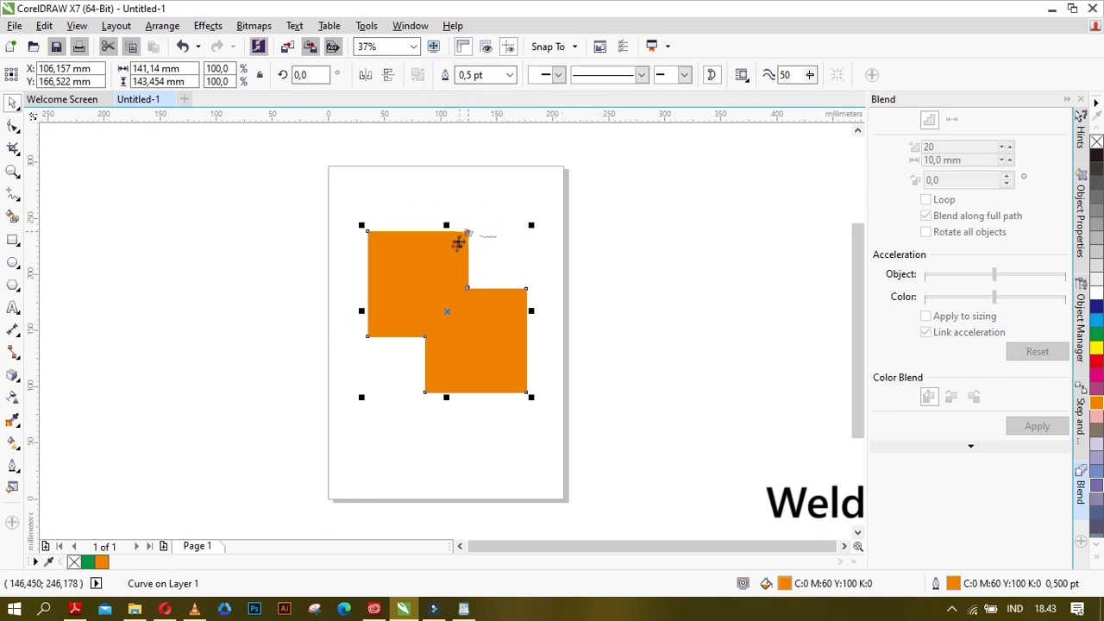
key("ctrl+z")
Weld the squares with the orange one selected first and the green one last, and undo the weld.
left_click(508, 247)
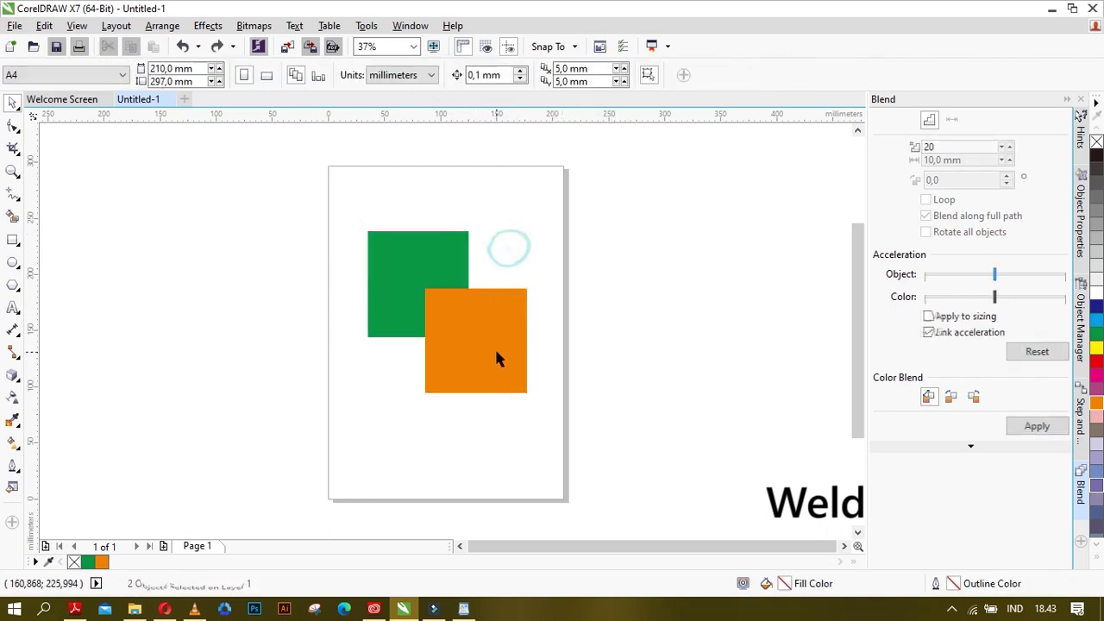
left_click(496, 357)
left_click(401, 262, "shift")
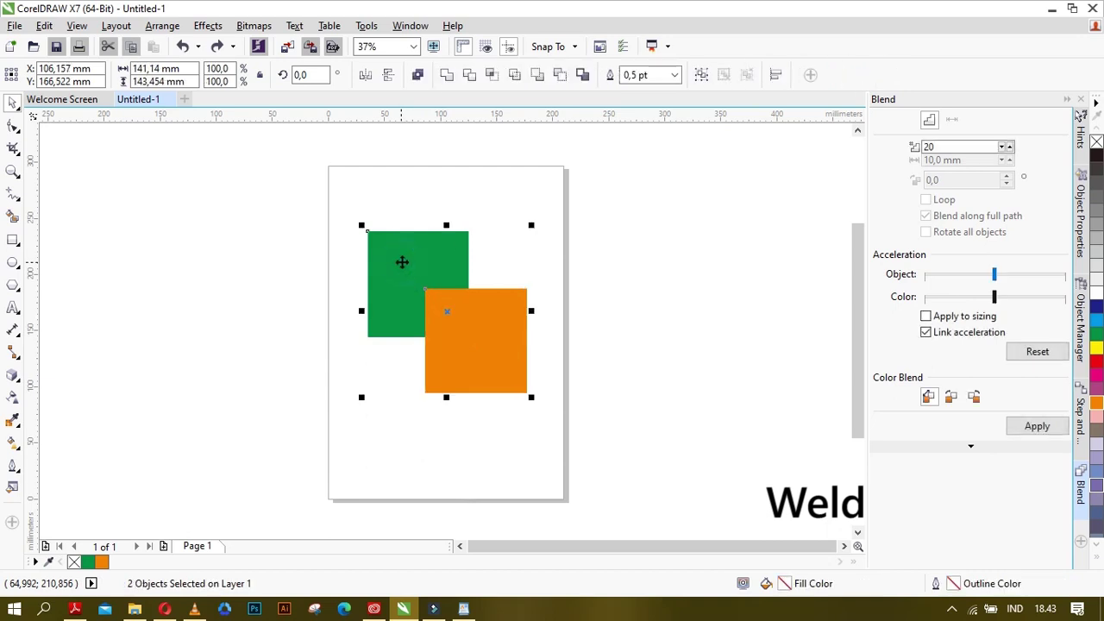
left_click(446, 76)
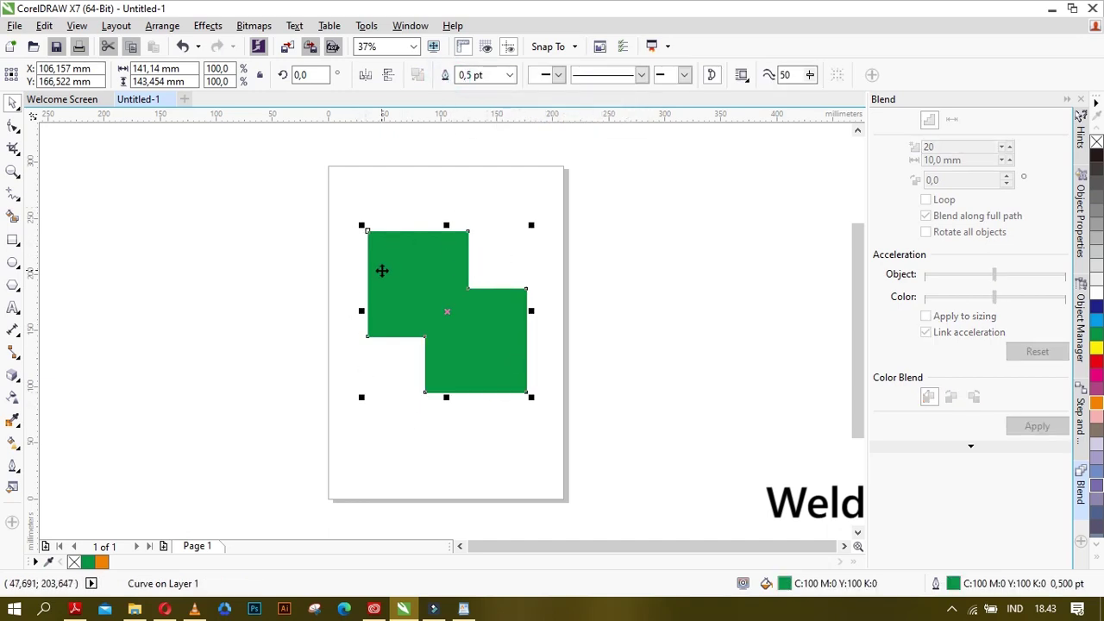
key("ctrl+z")
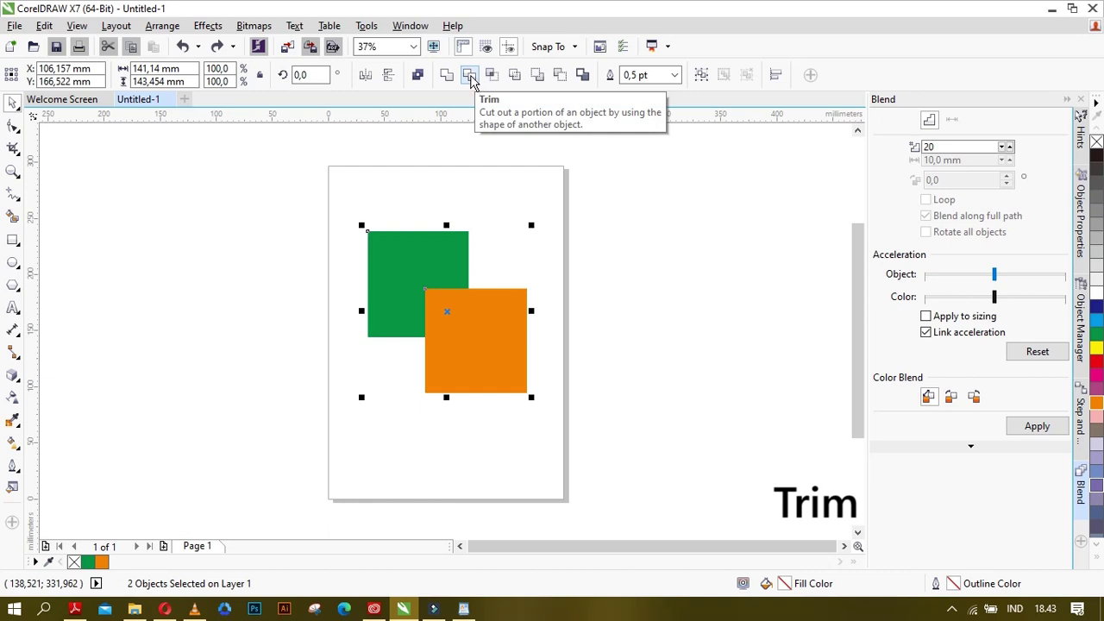
Try trimming the orange square with the green one, move the green square about 33 mm left and 23 mm up, and undo both changes.
left_click(451, 195)
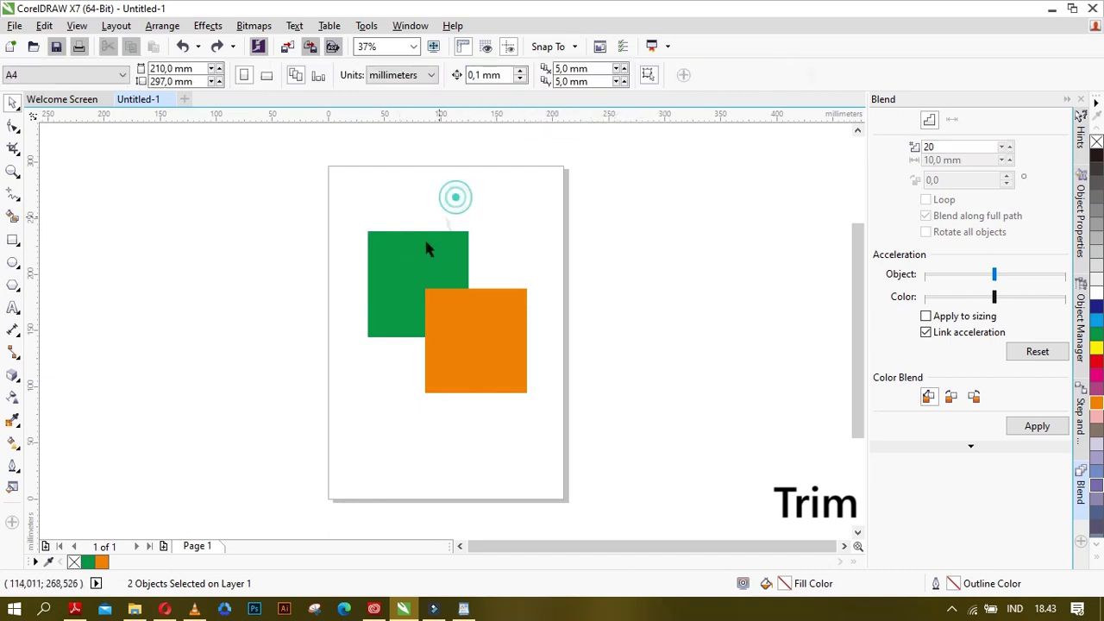
left_click(410, 282)
left_click(508, 379, "shift")
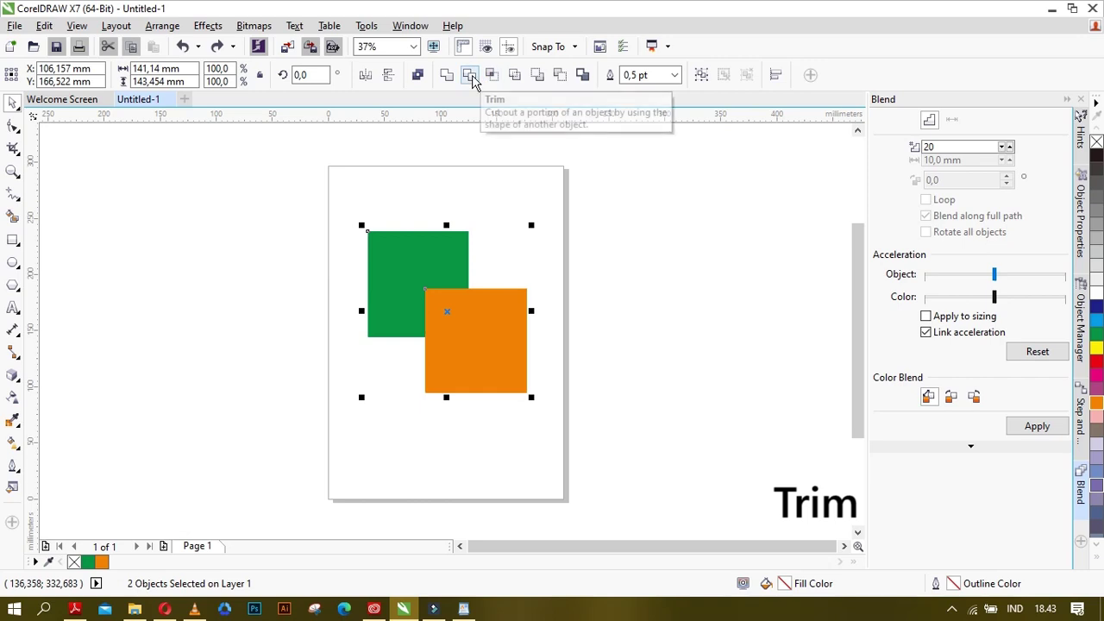
left_click(461, 179)
left_click(399, 257)
left_click(479, 356, "shift")
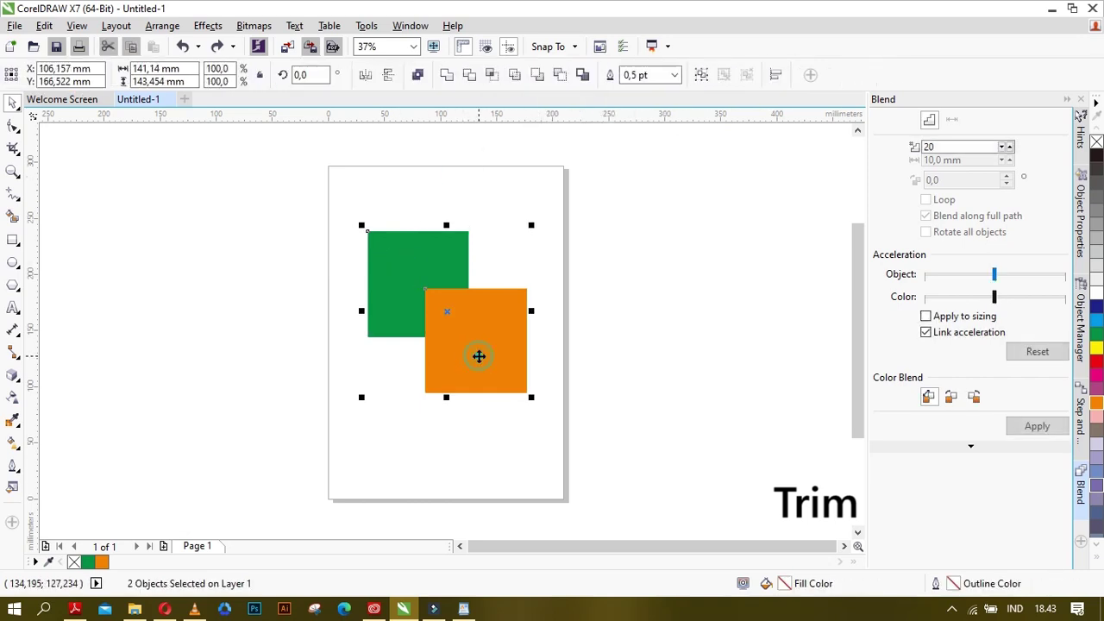
left_click(473, 78)
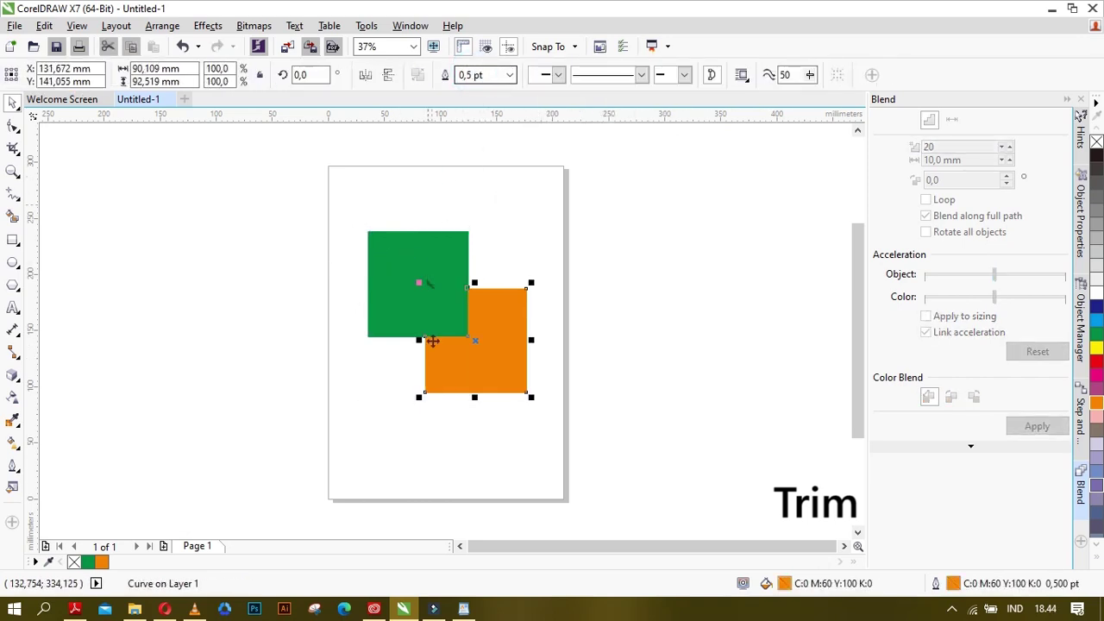
left_click_drag(435, 277, 397, 252)
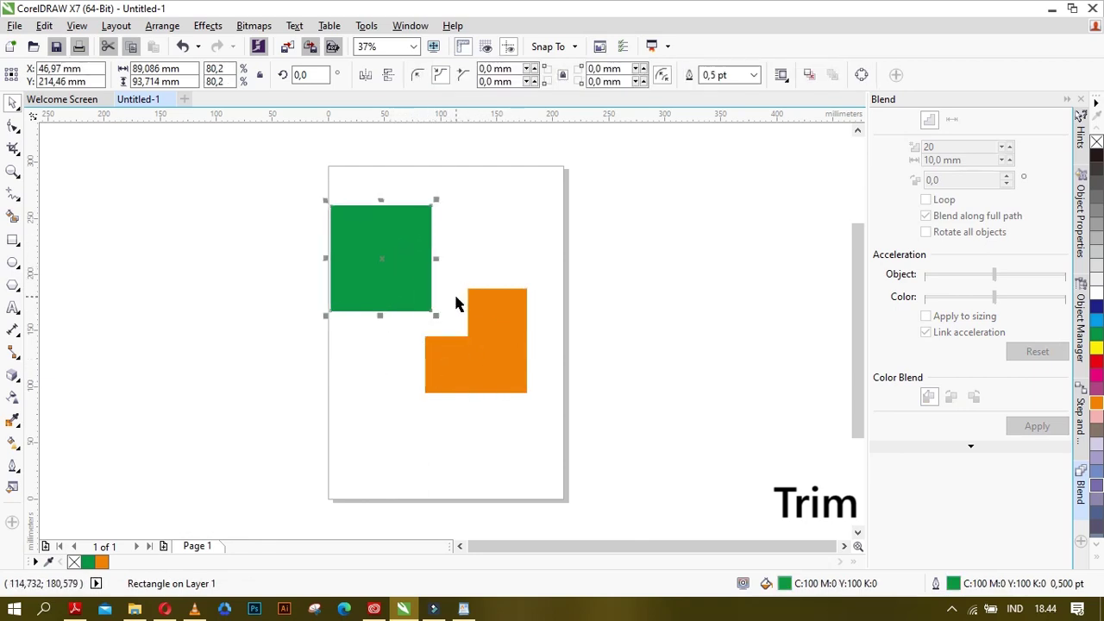
key("ctrl+z")
key("ctrl+z")
Trim the green square with the orange one and move the orange square about 24 mm right and 33 mm down.
left_click(508, 229)
left_click(481, 357)
left_click(397, 259, "shift")
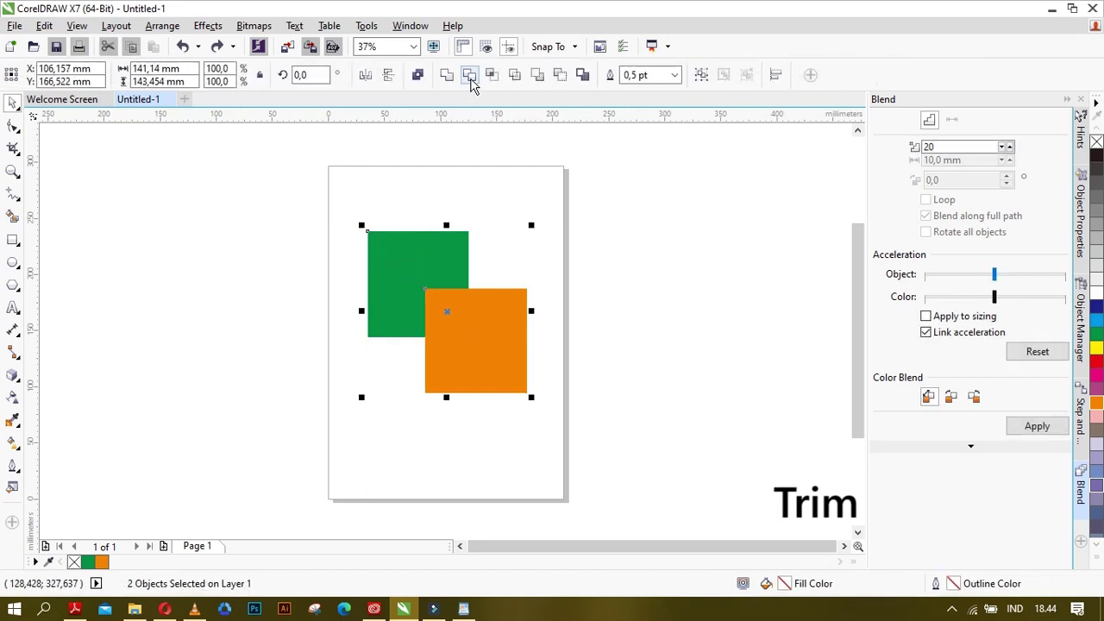
left_click(470, 76)
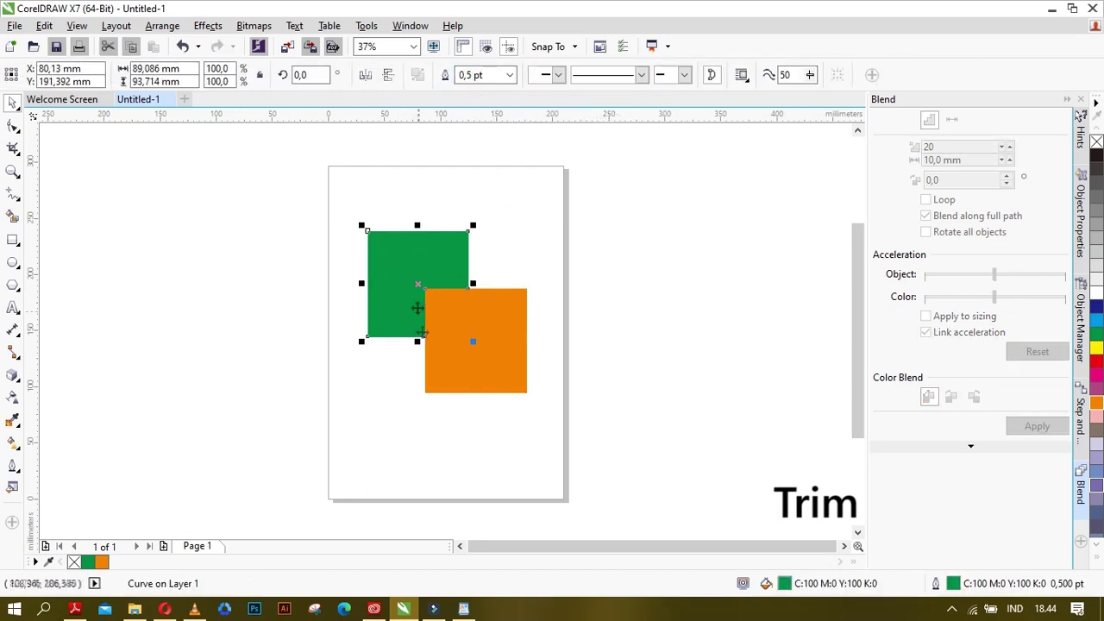
left_click_drag(496, 367, 522, 402)
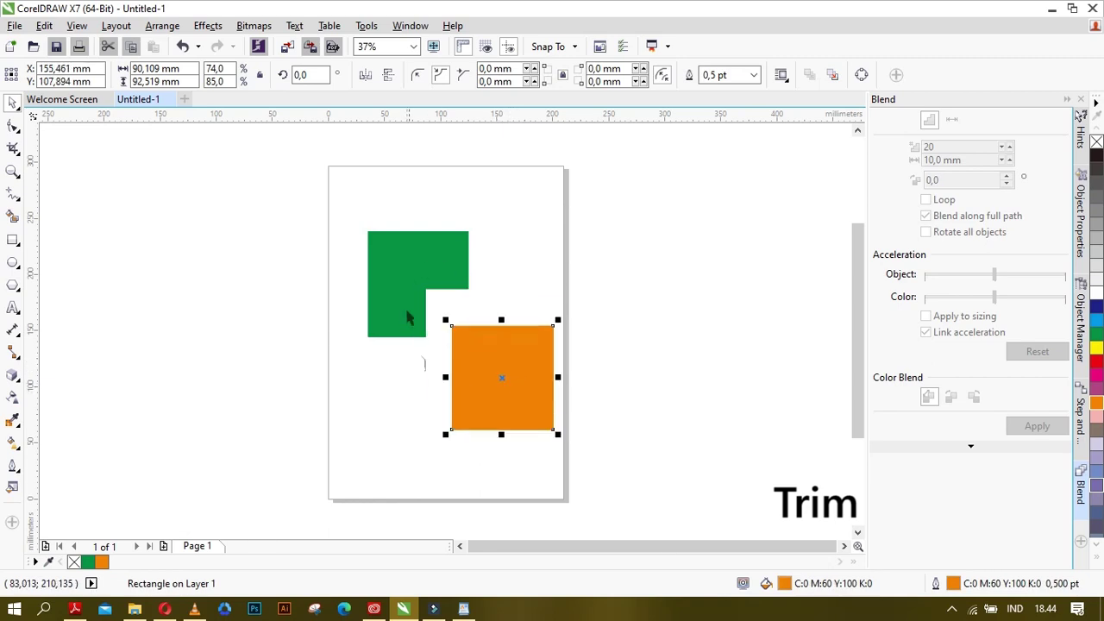
Undo the orange square's move and the trim of the green square, and clear the selection.
key("ctrl+z")
key("ctrl+z")
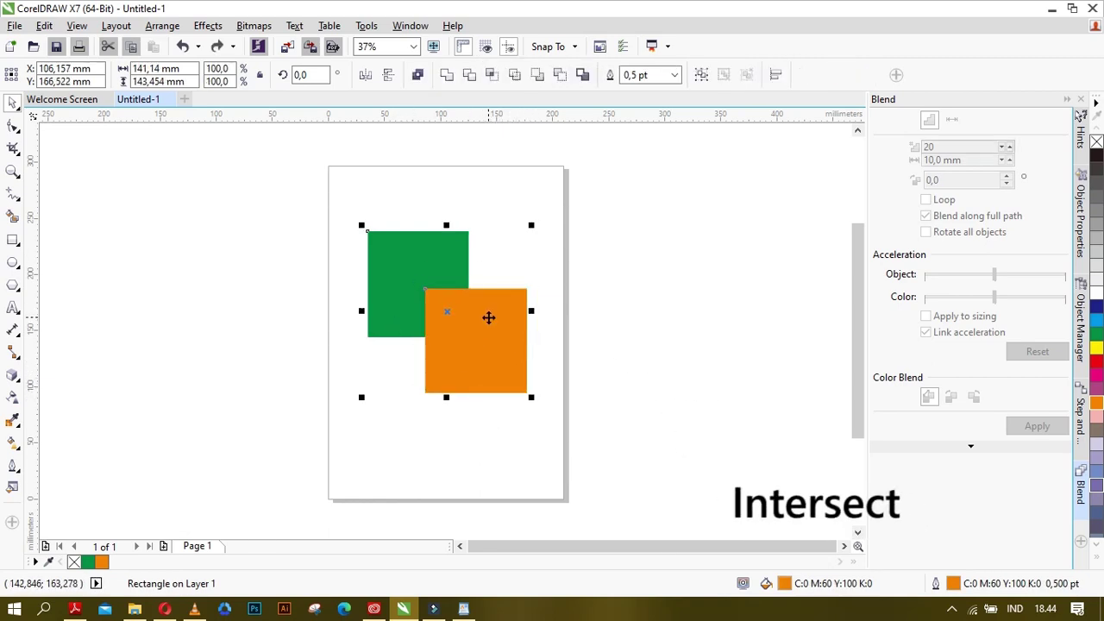
left_click(582, 284)
Create an Intersect shape from the overlap of the squares, selecting the green one first and the orange one last.
left_click(419, 248)
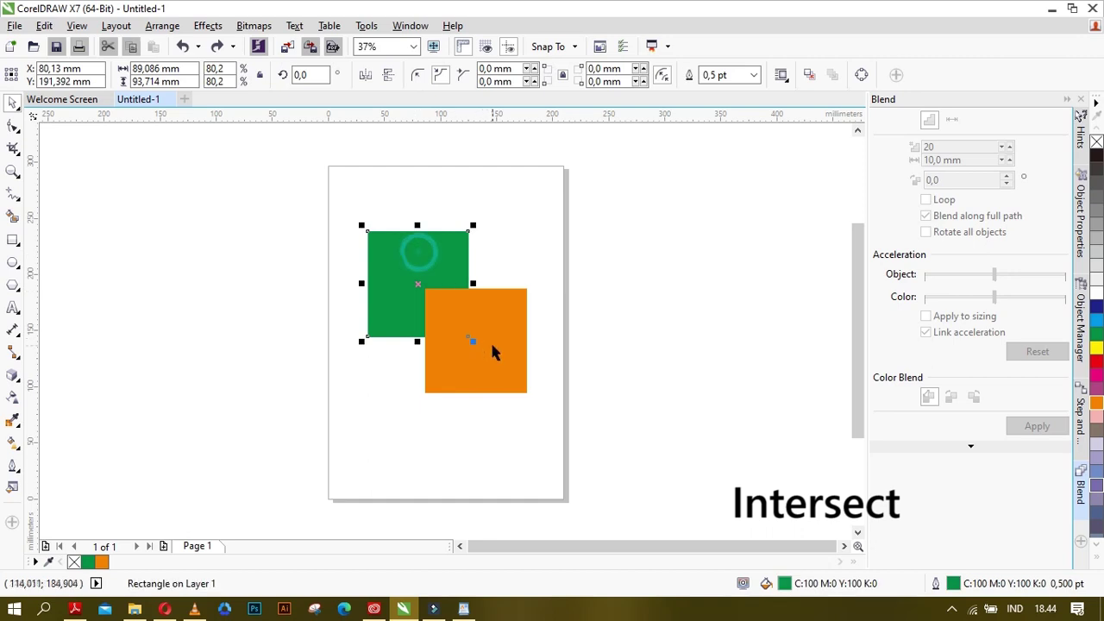
left_click(491, 344, "shift")
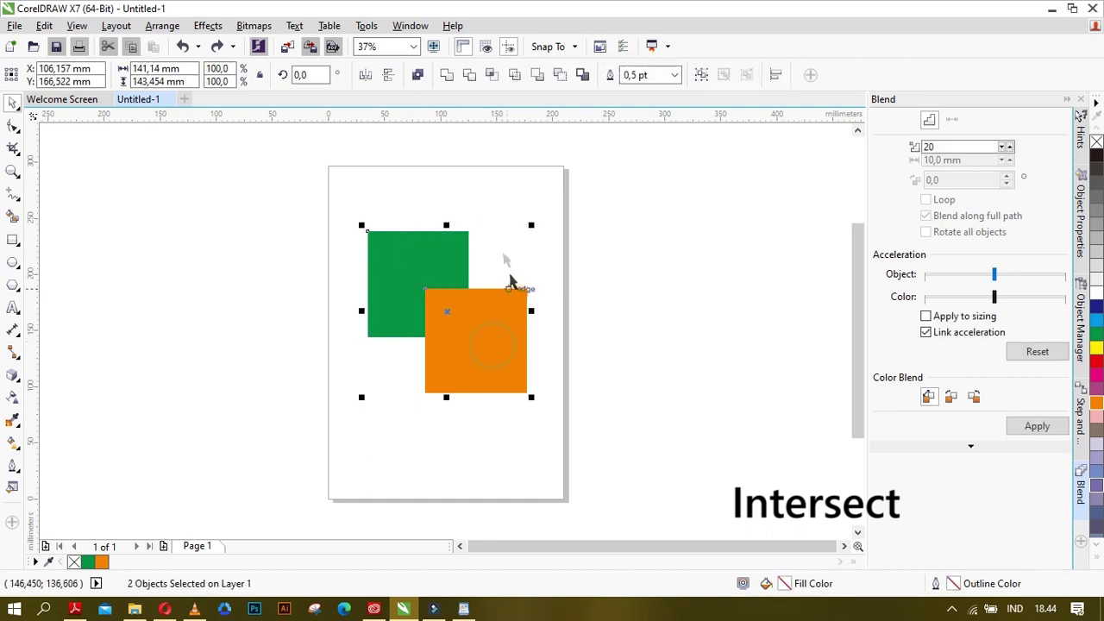
left_click(491, 78)
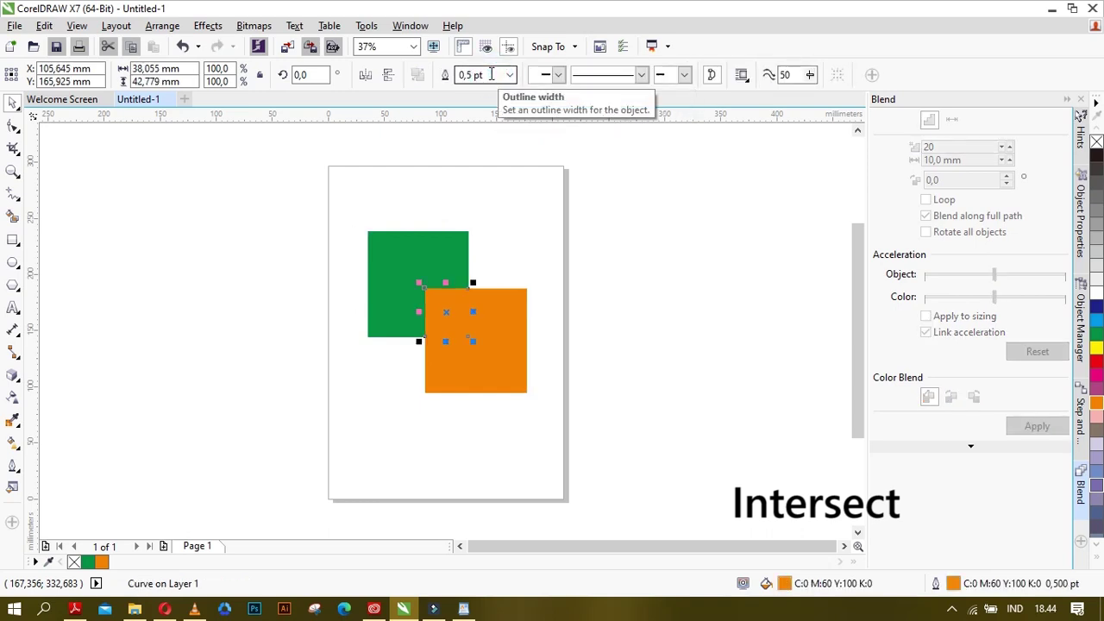
Move the intersection piece about 58 mm left and 62 mm down, and undo the move.
left_click_drag(431, 320, 387, 360)
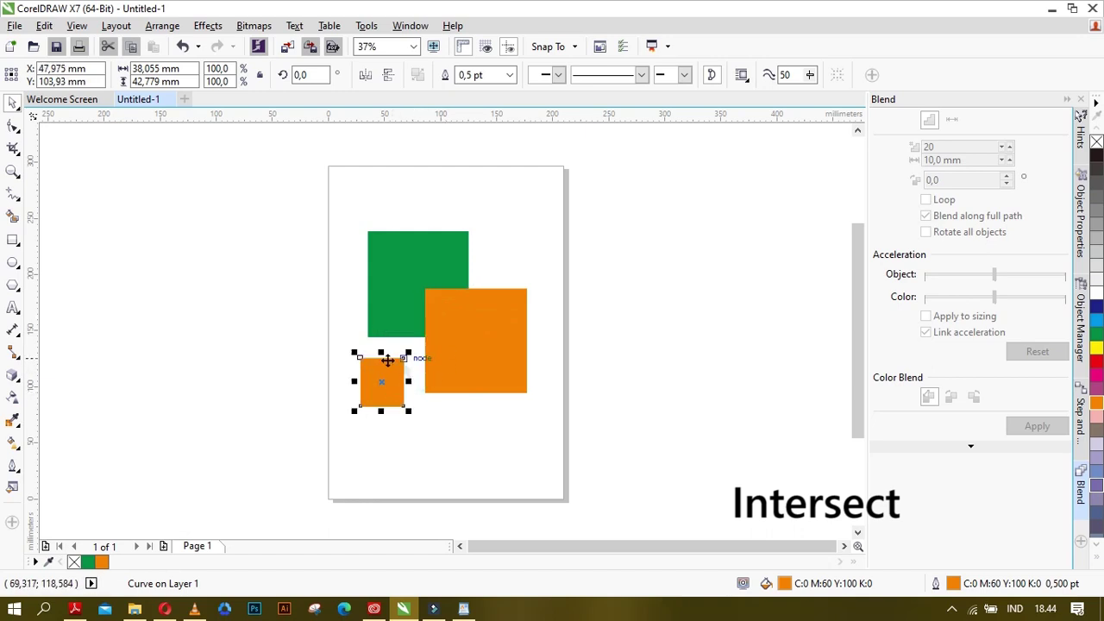
key("ctrl+z")
key("ctrl+z")
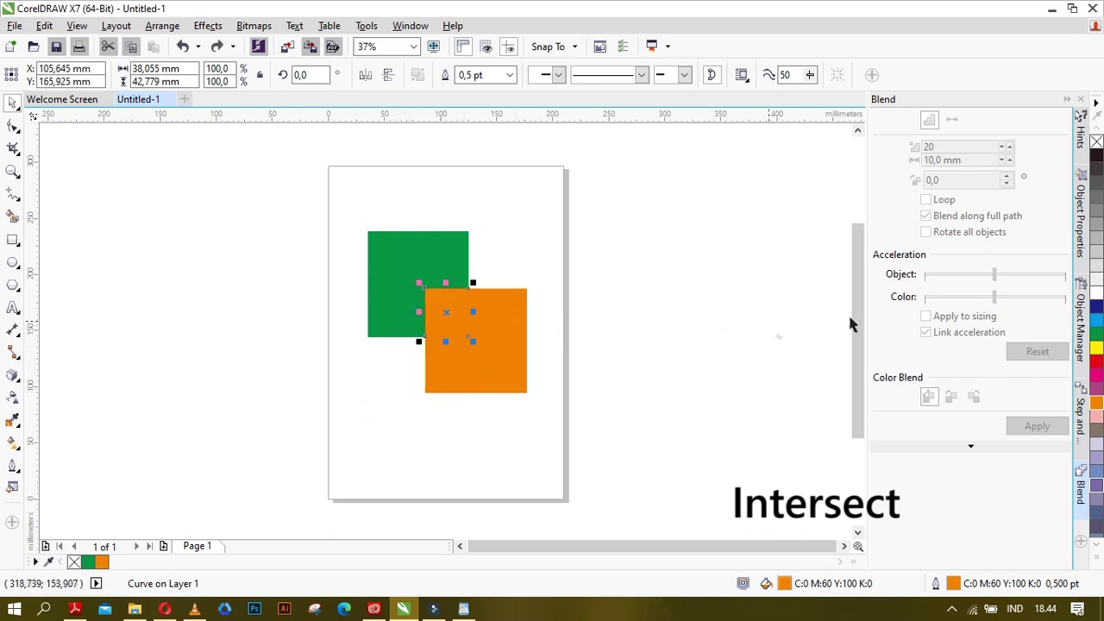
Fill the intersection piece with purple (C:20 M:80 Y:0 K:20), and undo both the fill and the intersection.
left_click(1095, 399)
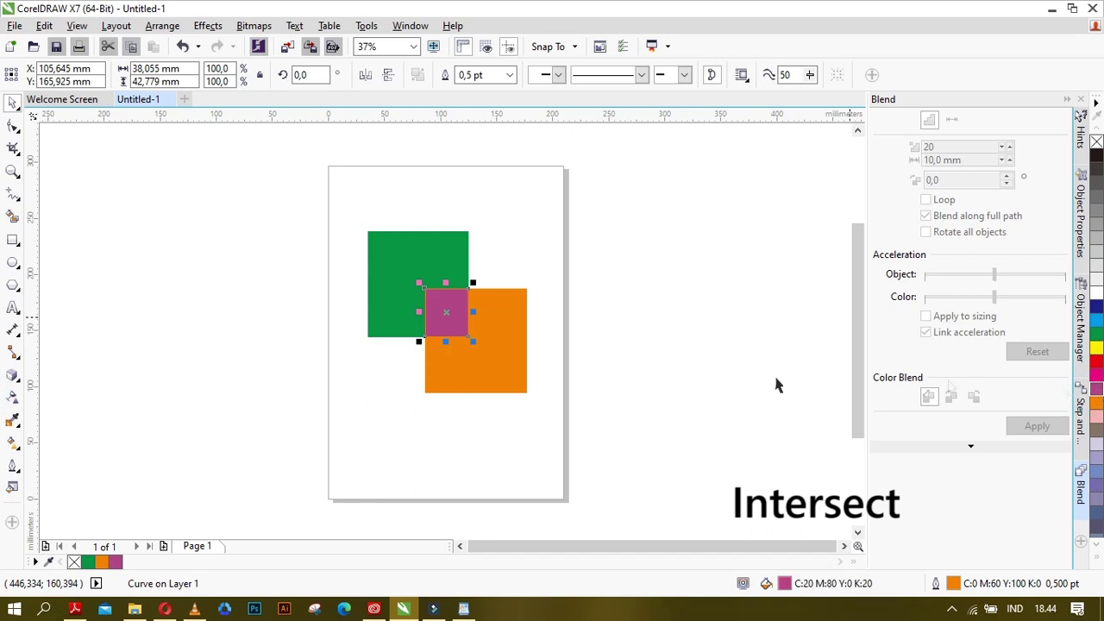
left_click(527, 267)
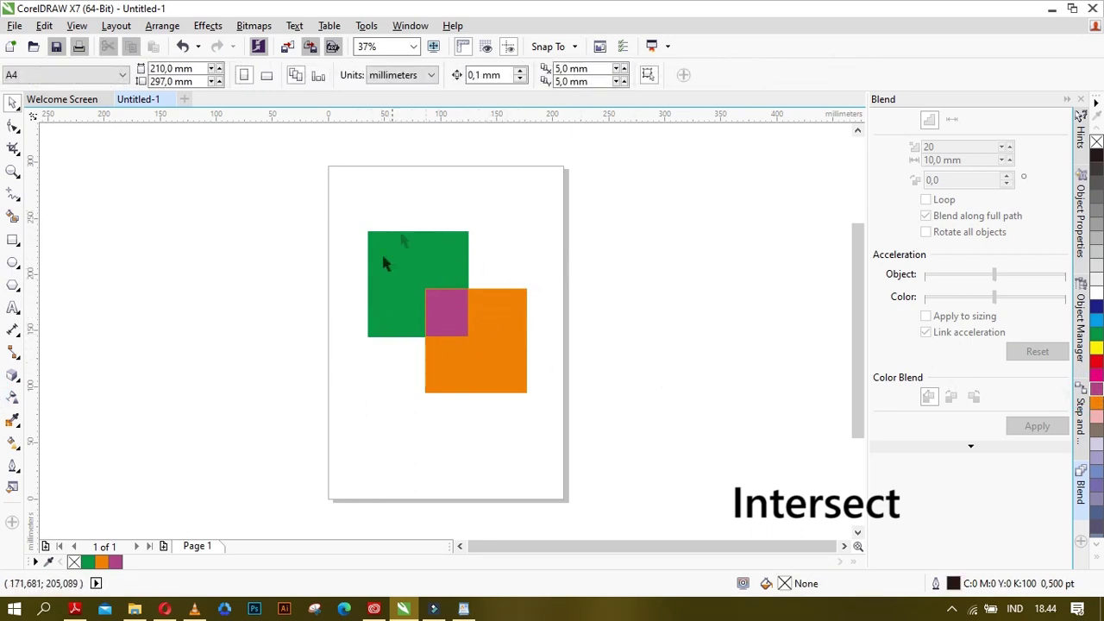
key("ctrl+z")
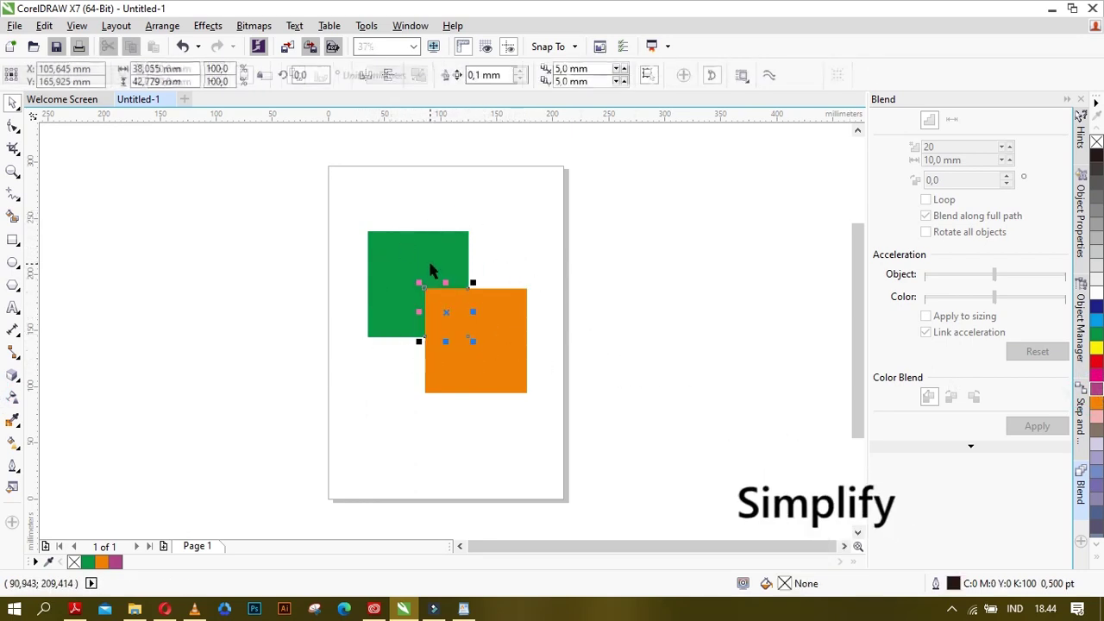
key("ctrl+z")
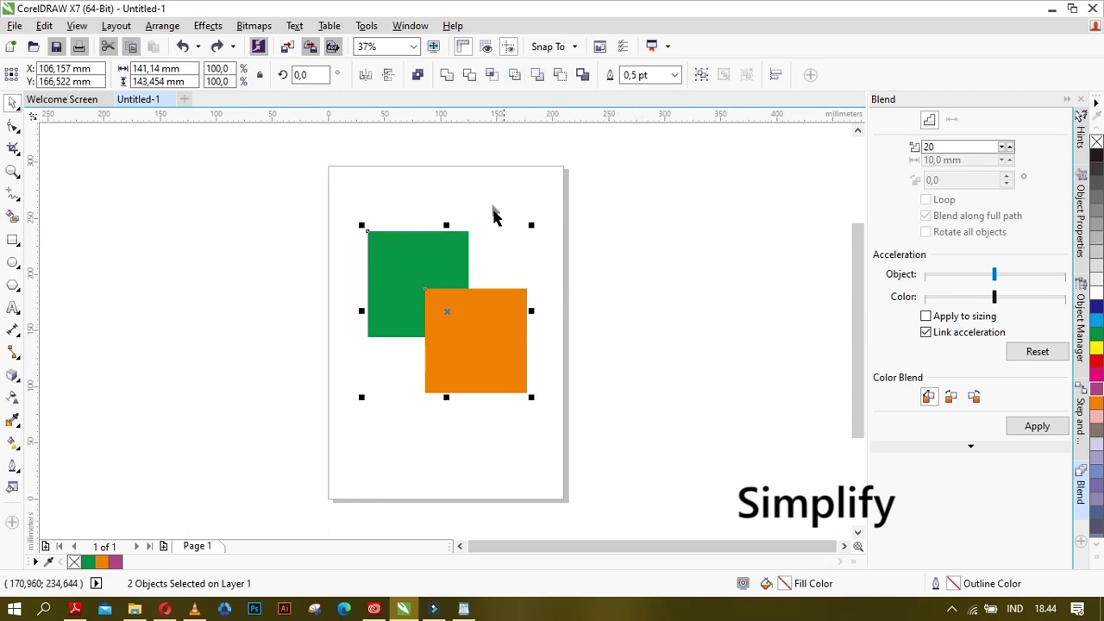
Select the green square first and add the orange square to the selection.
left_click(436, 256)
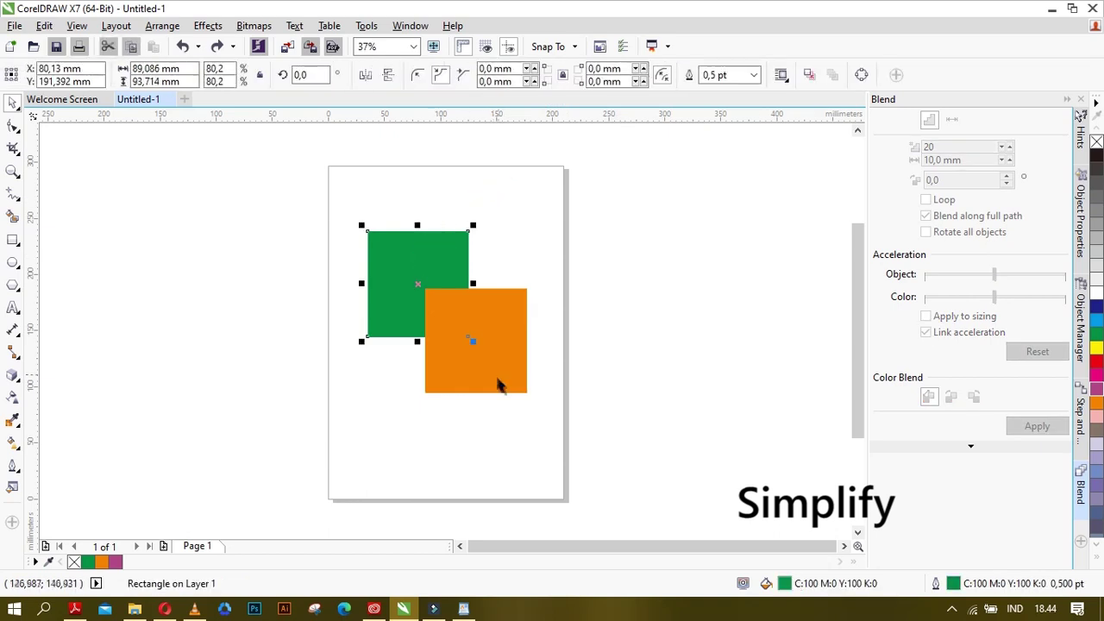
left_click(500, 380, "shift")
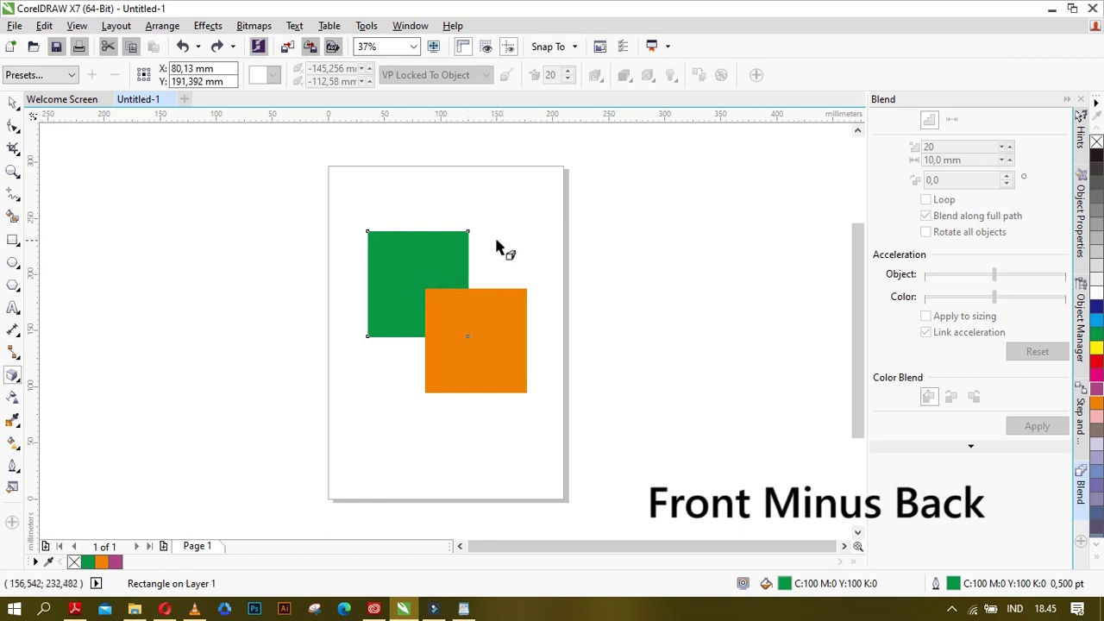
left_click(540, 229)
left_click(418, 275)
left_click_drag(418, 275, 500, 333)
left_click(13, 103)
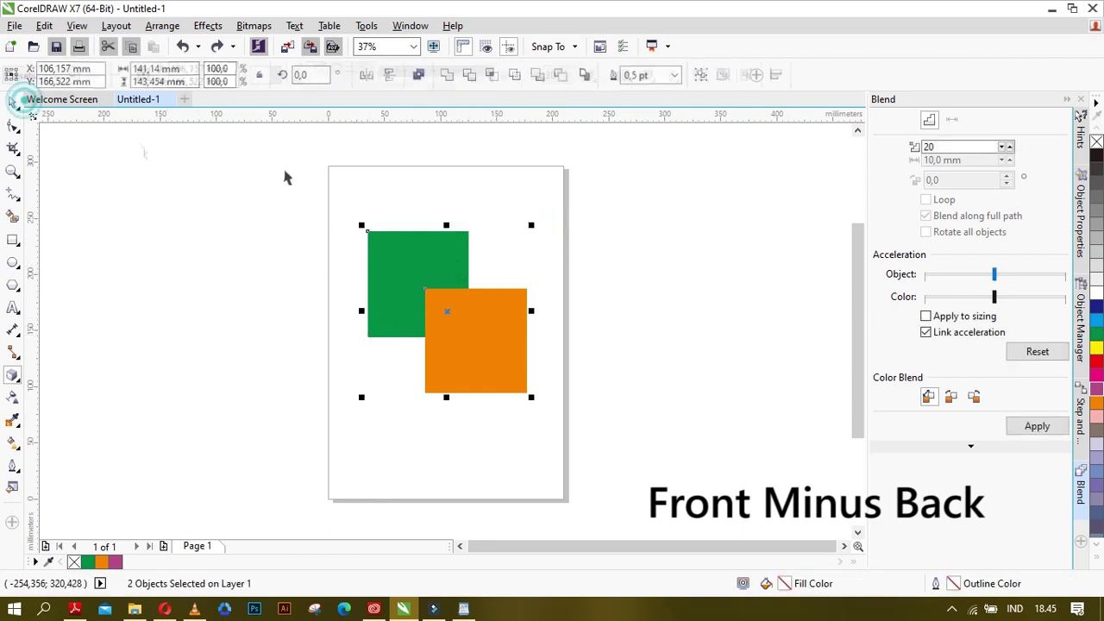
Cut the green square out of the orange one with Front Minus Back, and undo the operation.
left_click(451, 163)
left_click(431, 250)
left_click(488, 341, "shift")
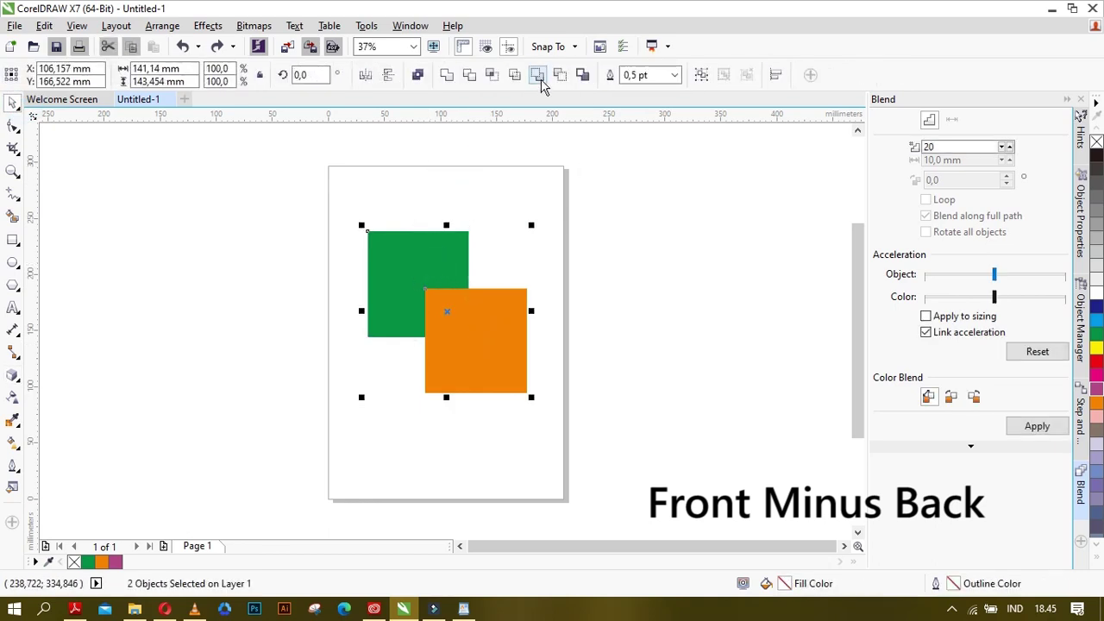
left_click(538, 75)
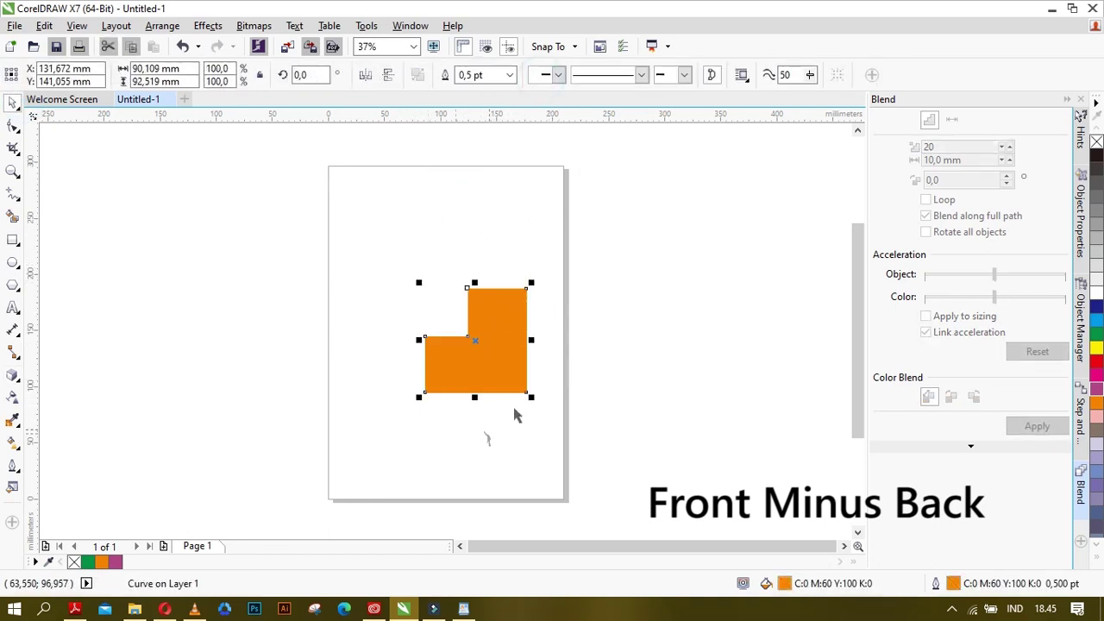
key("ctrl+z")
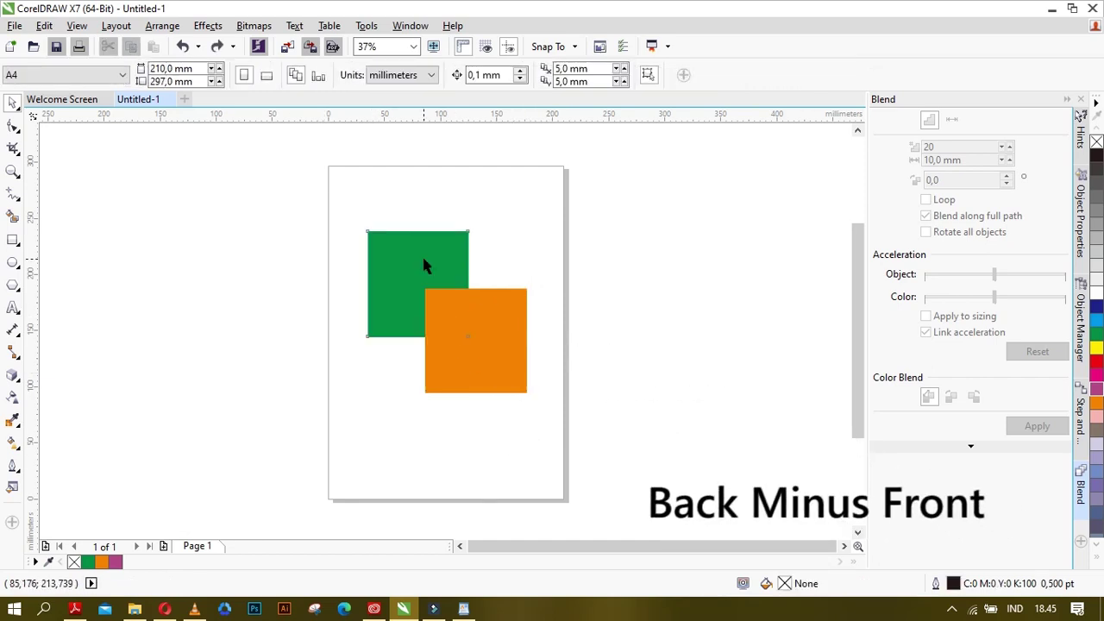
Cut the orange square out of the green one with Back Minus Front, undo the operation and clear the selection.
left_click(424, 259)
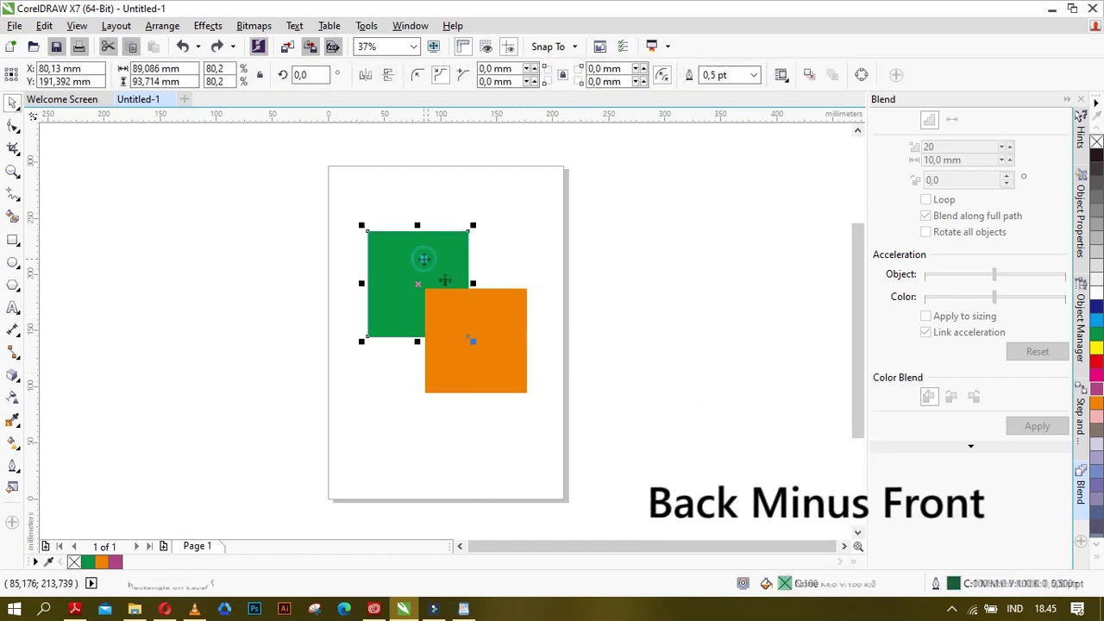
left_click(489, 357, "shift")
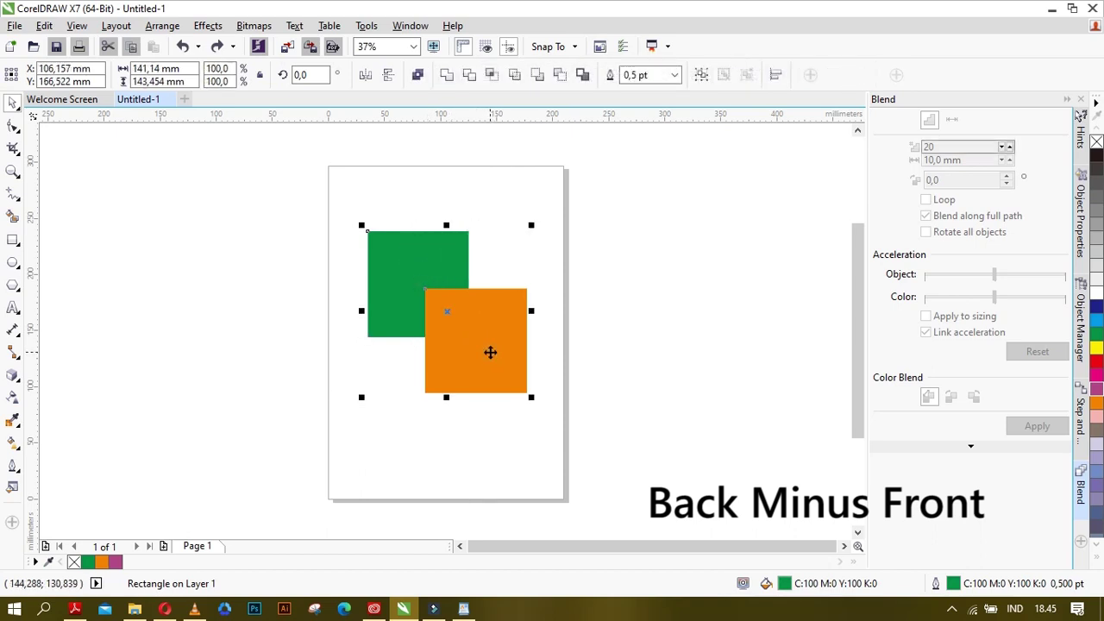
left_click(559, 74)
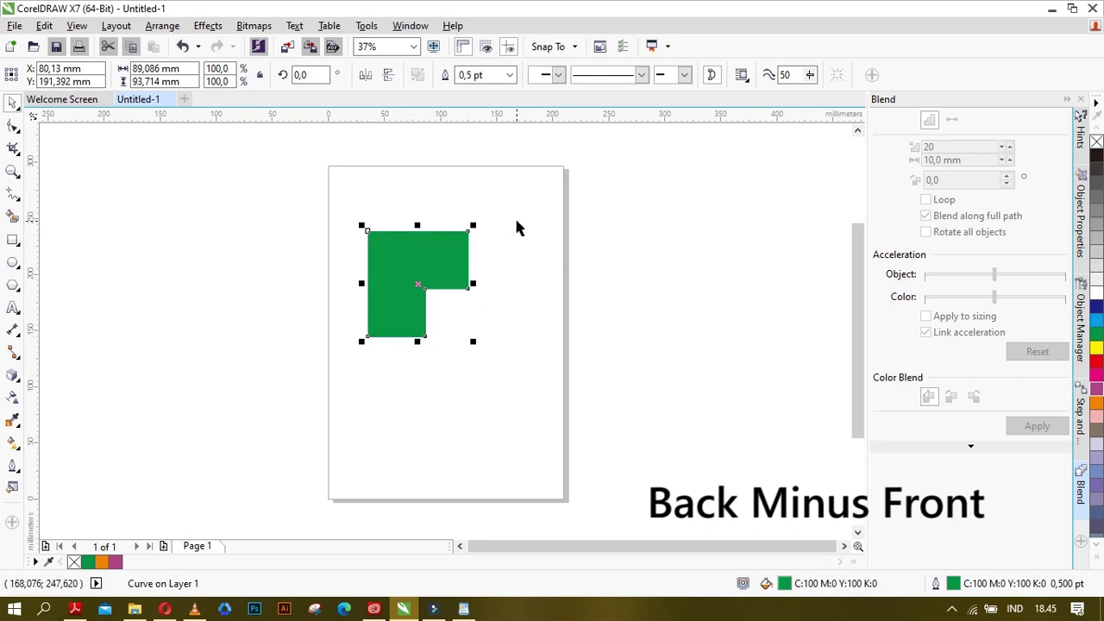
key("ctrl+z")
left_click(549, 260)
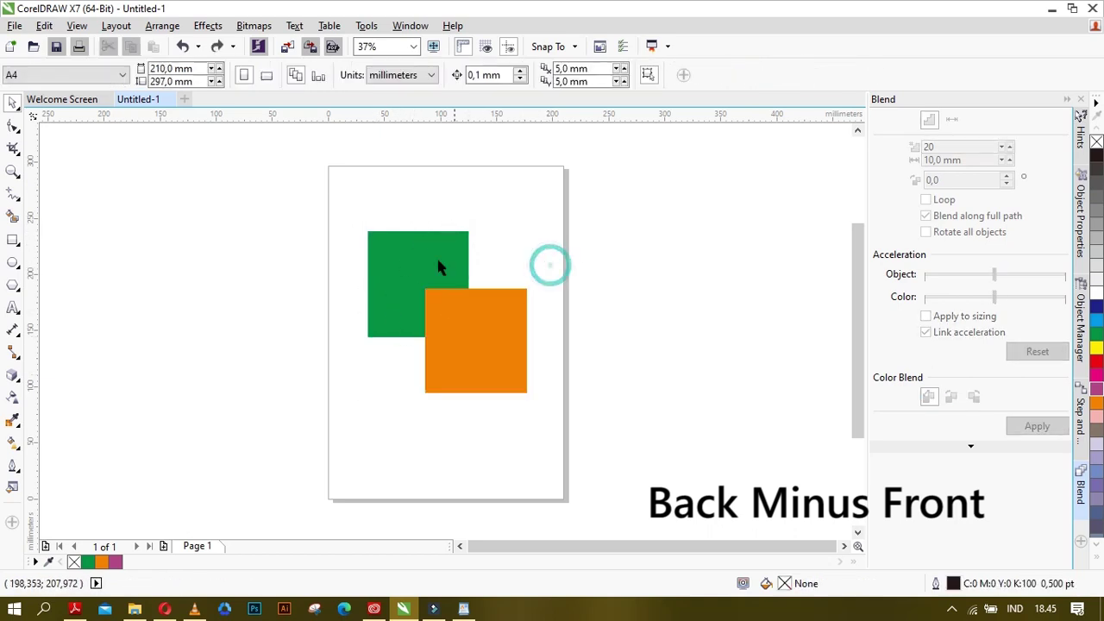
Create a boundary around the green and orange squares, and undo the boundary.
left_click(496, 348, "shift")
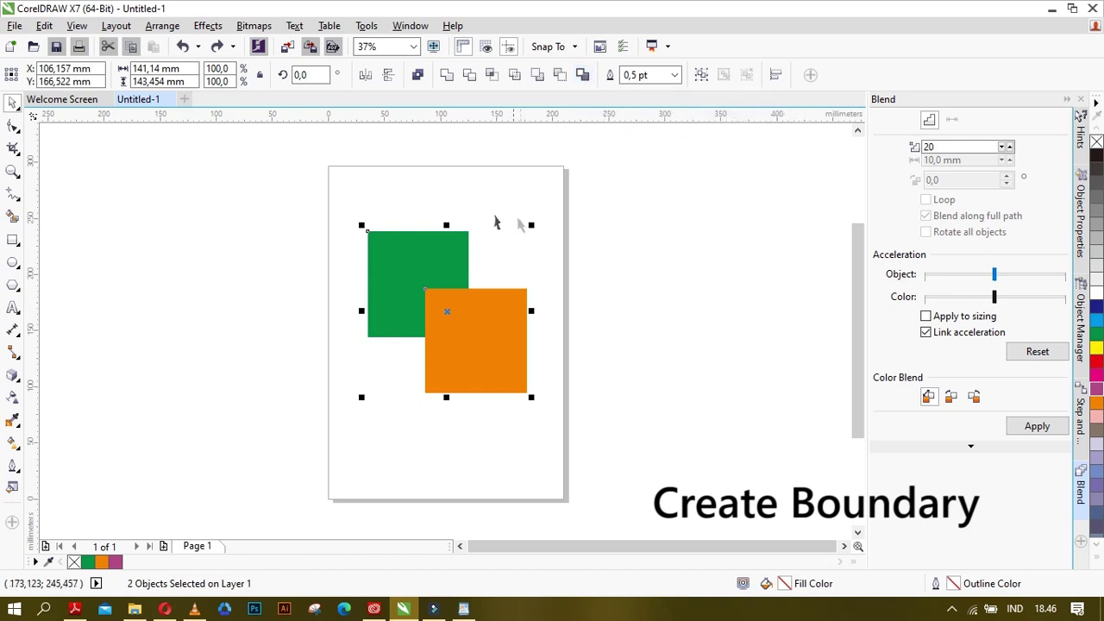
left_click(581, 76)
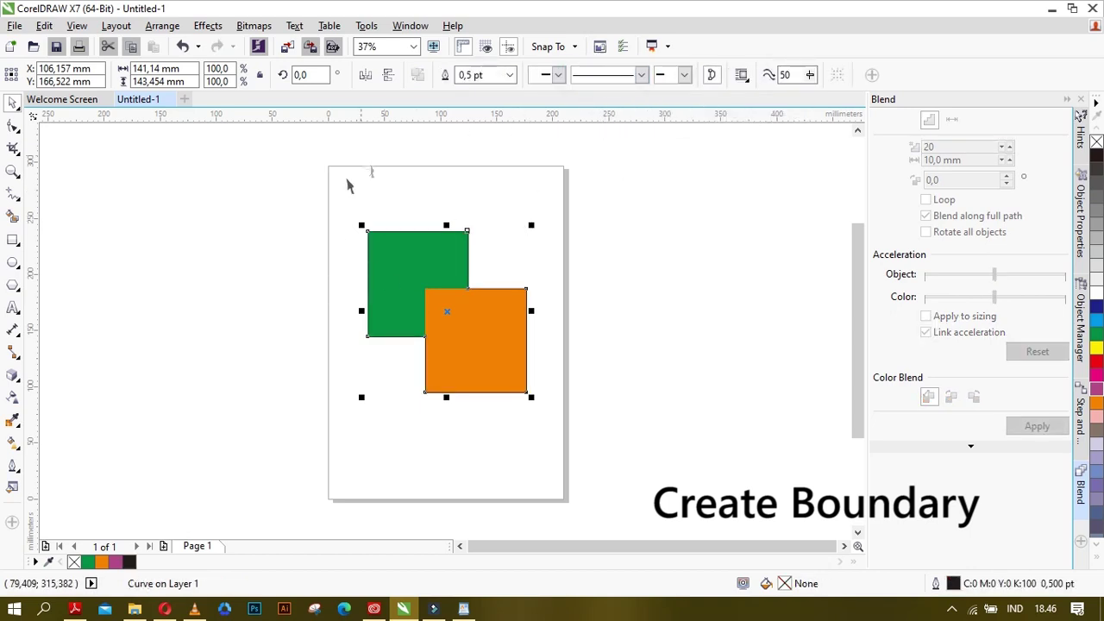
left_click(510, 259)
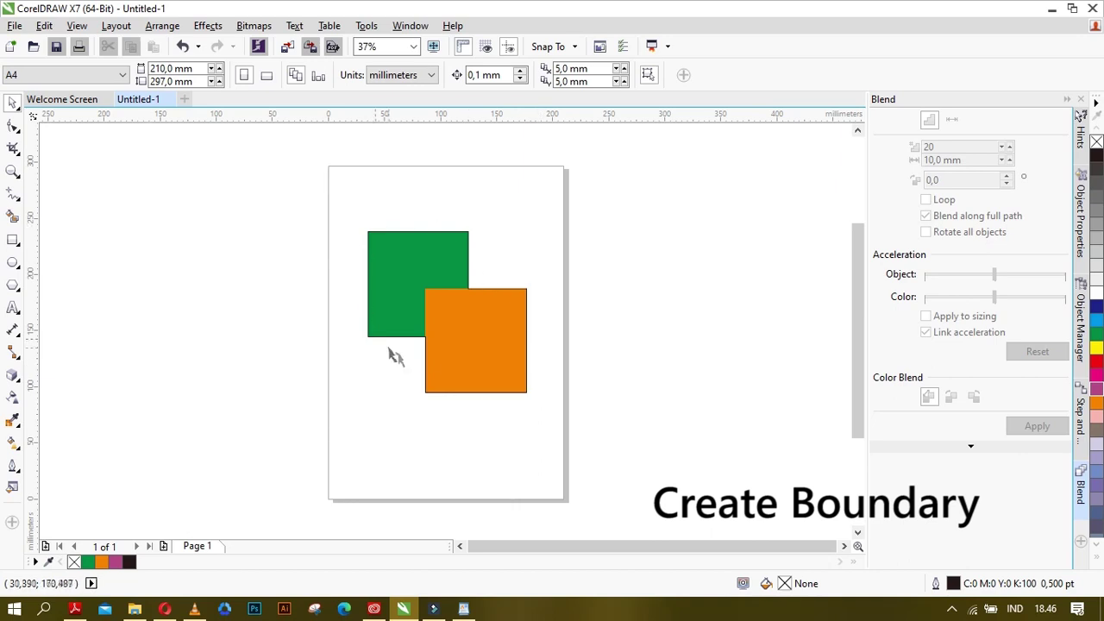
key("ctrl+a")
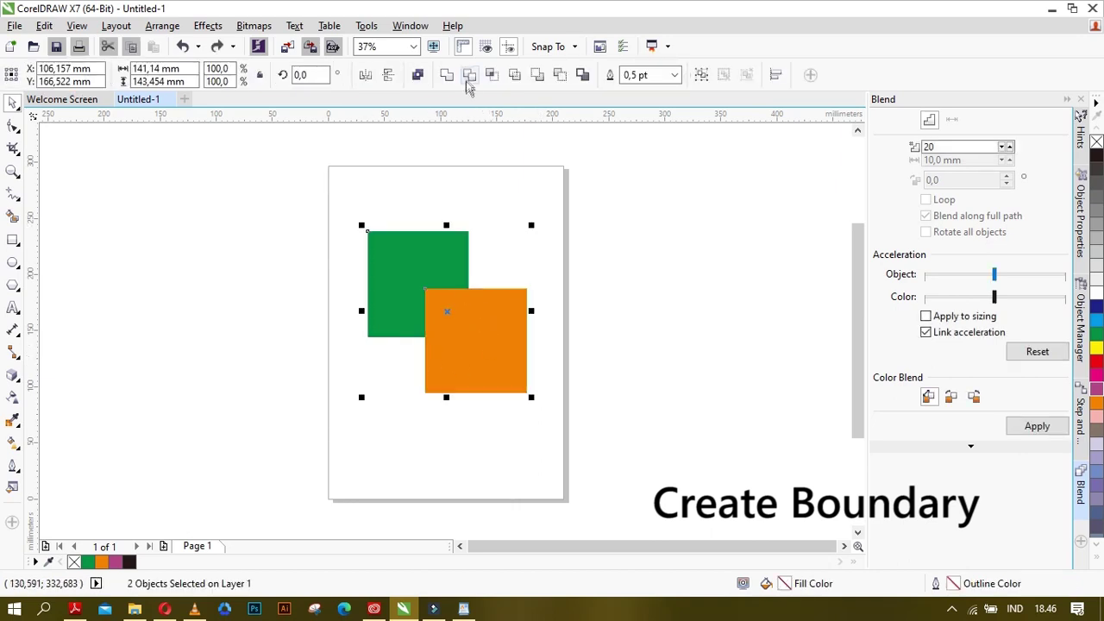
Weld the green and orange squares for comparison with the boundary, undo the weld and clear the selection.
left_click(447, 76)
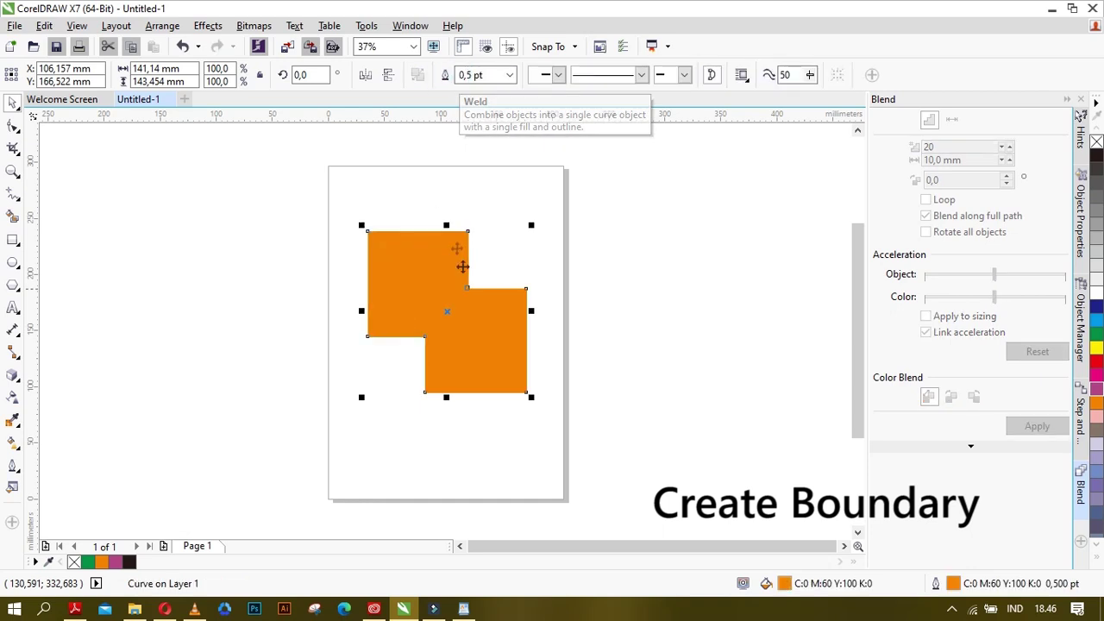
key("ctrl+z")
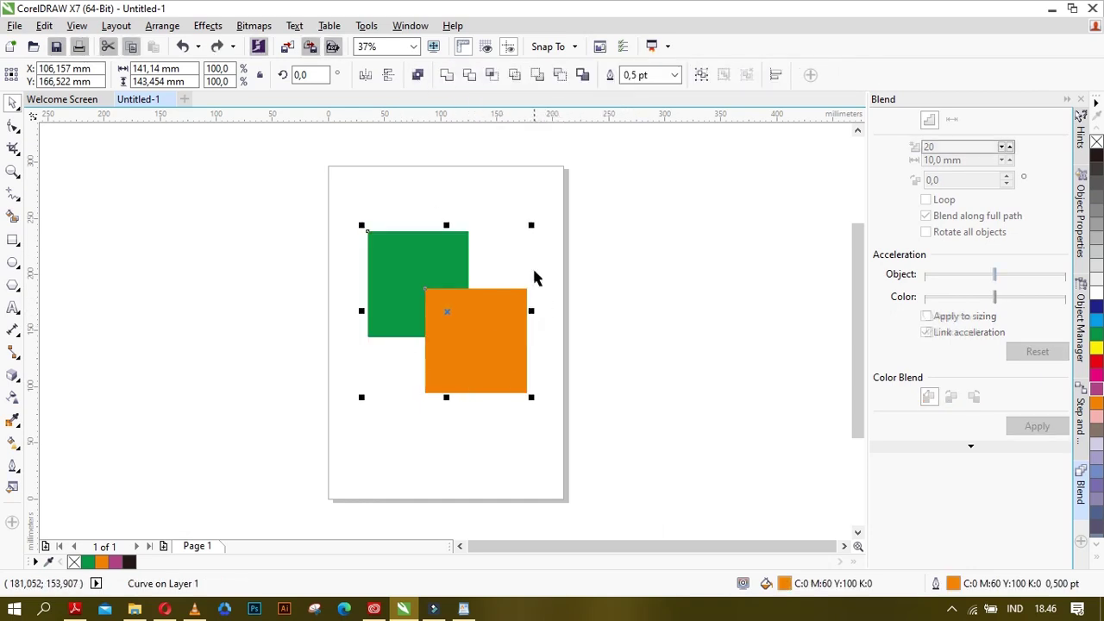
left_click(530, 261)
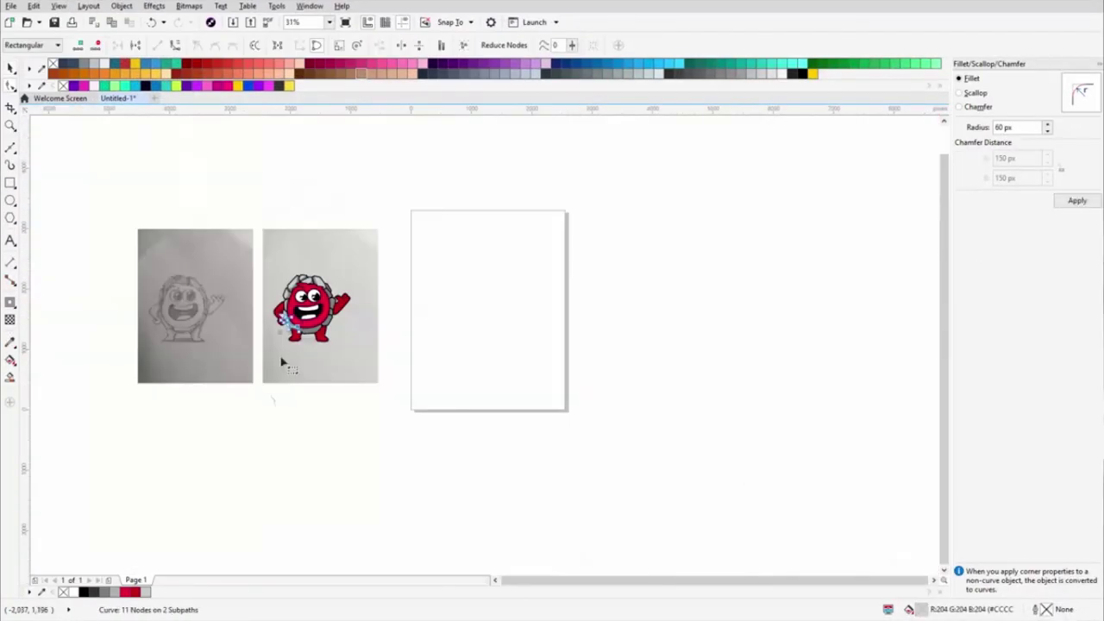
scroll(283, 364, "up", 6)
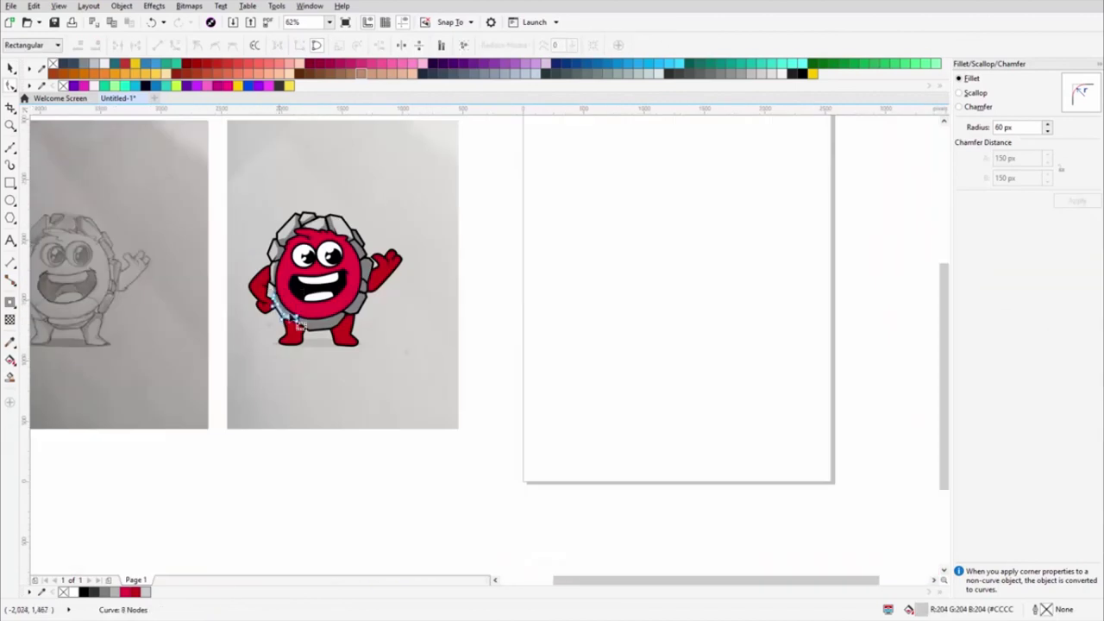
left_click_drag(353, 344, 473, 335)
scroll(443, 319, "up", 5)
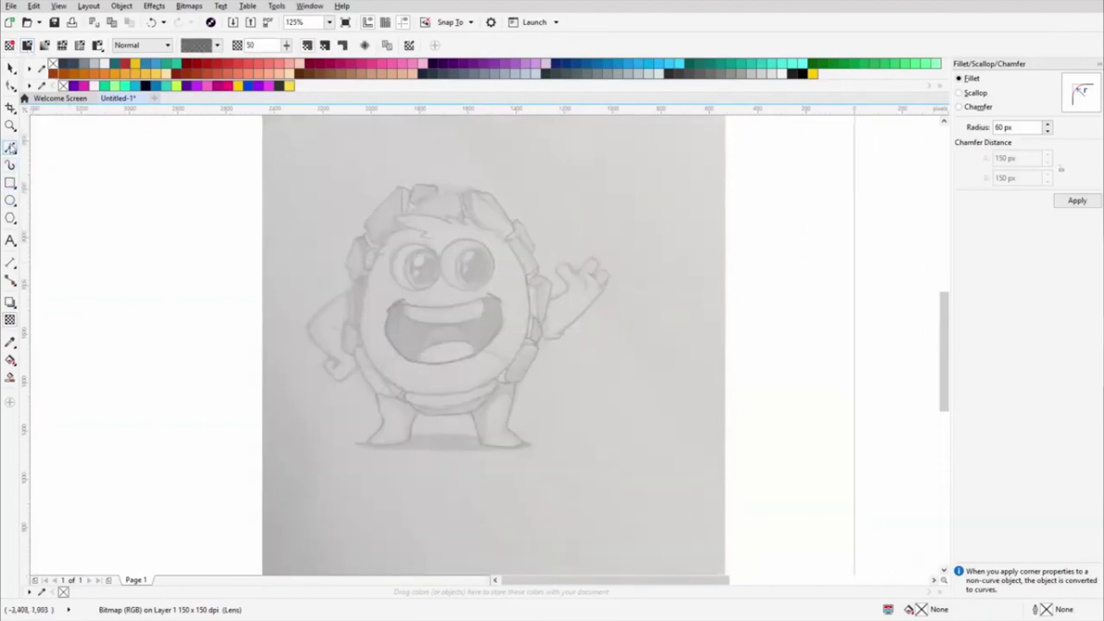
Trace the outer outline of the sketched mascot's right-hand leg and foot with curves, continuing up to the adjoining rock piece.
scroll(489, 390, "up", 5)
left_click(482, 376)
left_click_drag(488, 385, 493, 406)
left_click_drag(511, 434, 532, 438)
left_click_drag(639, 443, 664, 438)
left_click_drag(668, 421, 669, 414)
left_click(604, 360)
scroll(621, 279, "up", 3)
left_click(622, 317)
left_click(656, 304)
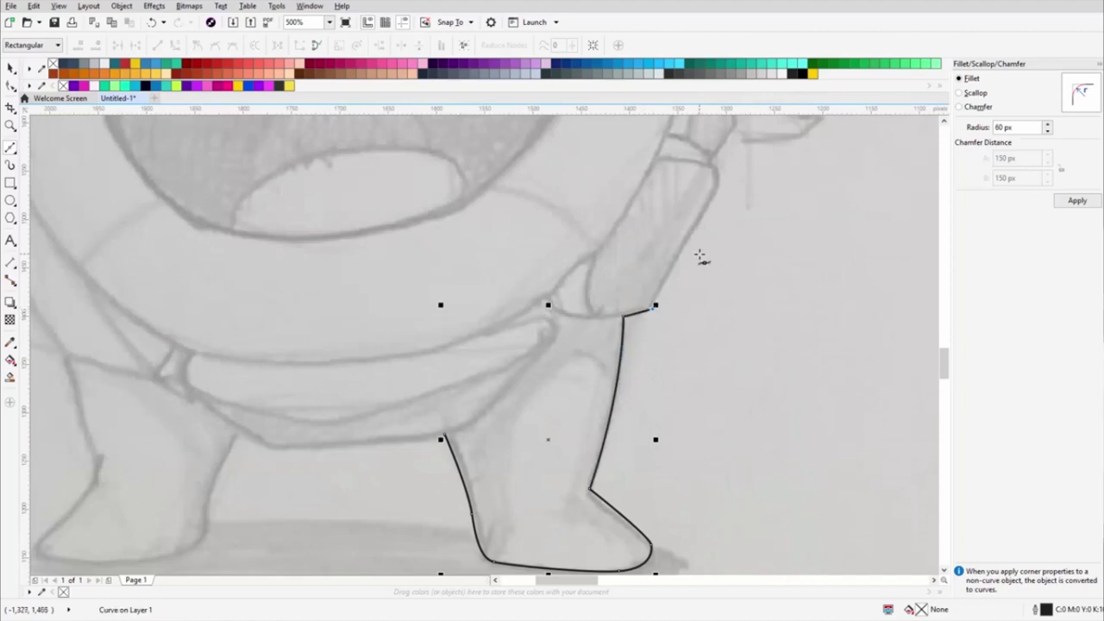
scroll(701, 257, "up", 1)
left_click(656, 277)
scroll(716, 270, "up", 1)
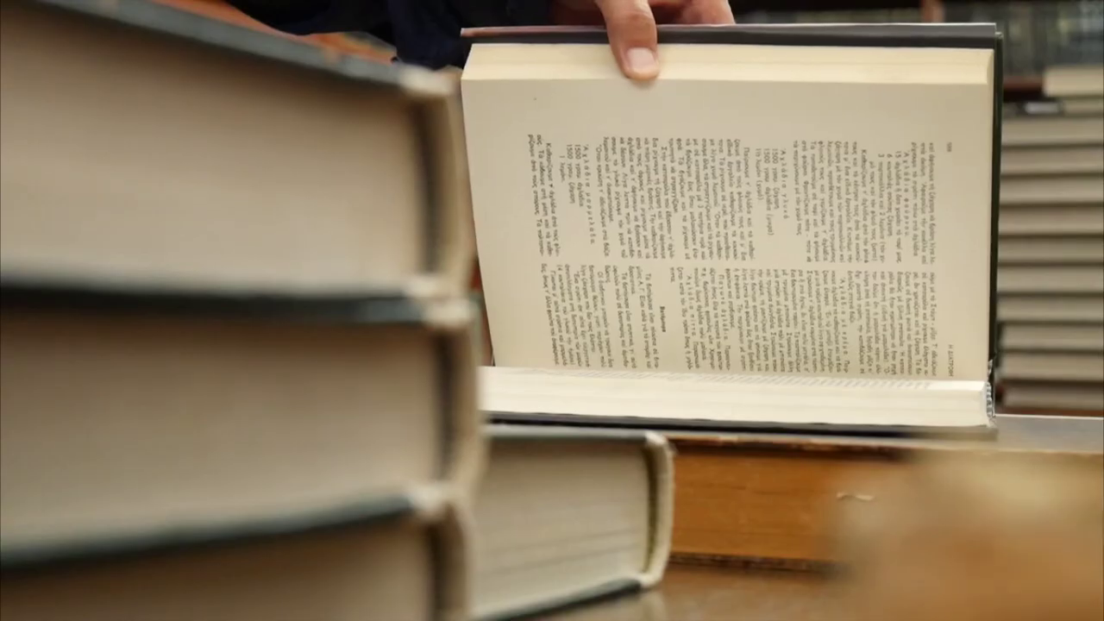